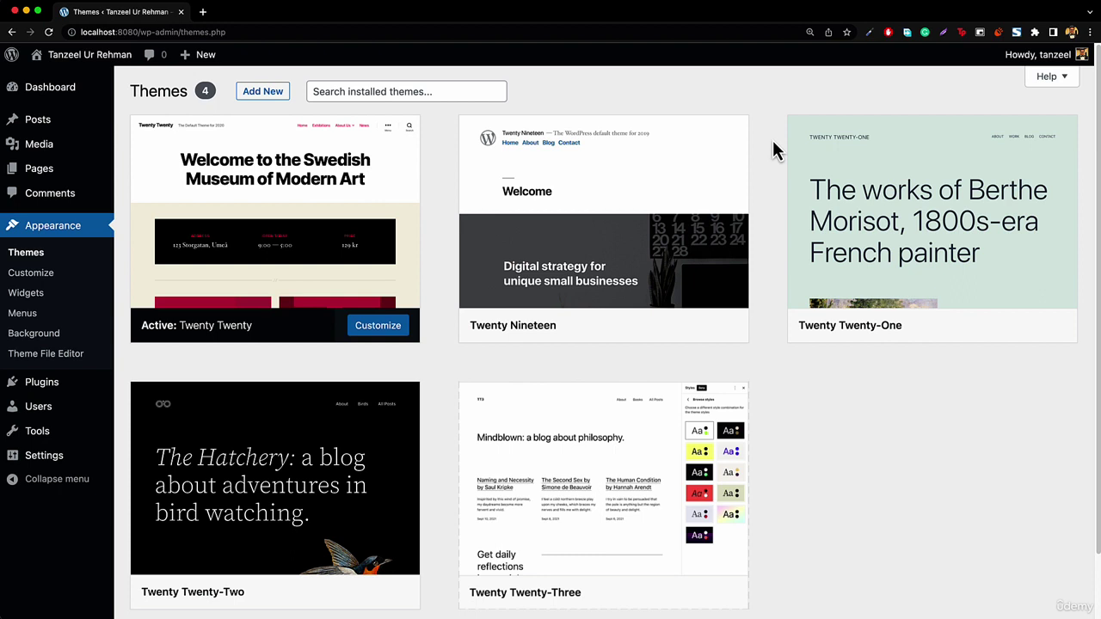
# Step: Activate the installed themes Twenty Twenty-Two, Twenty Nineteen, Twenty Twenty and Twenty Twenty-One in turn to compare their Appearance options
pyautogui.moveTo(387, 533)
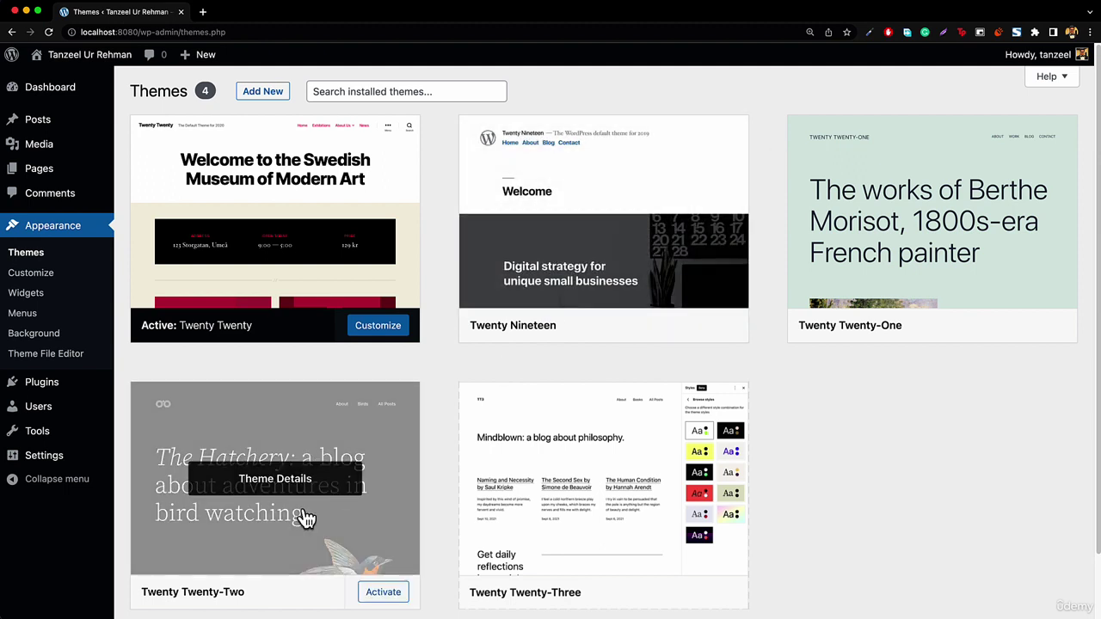
pyautogui.click(377, 604)
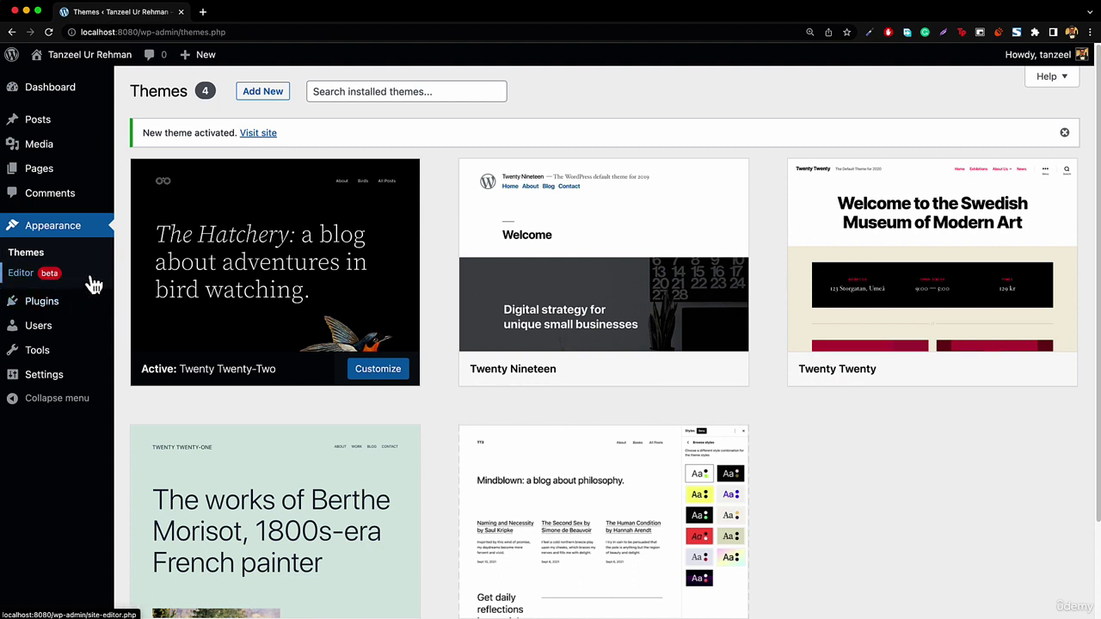
pyautogui.moveTo(720, 252)
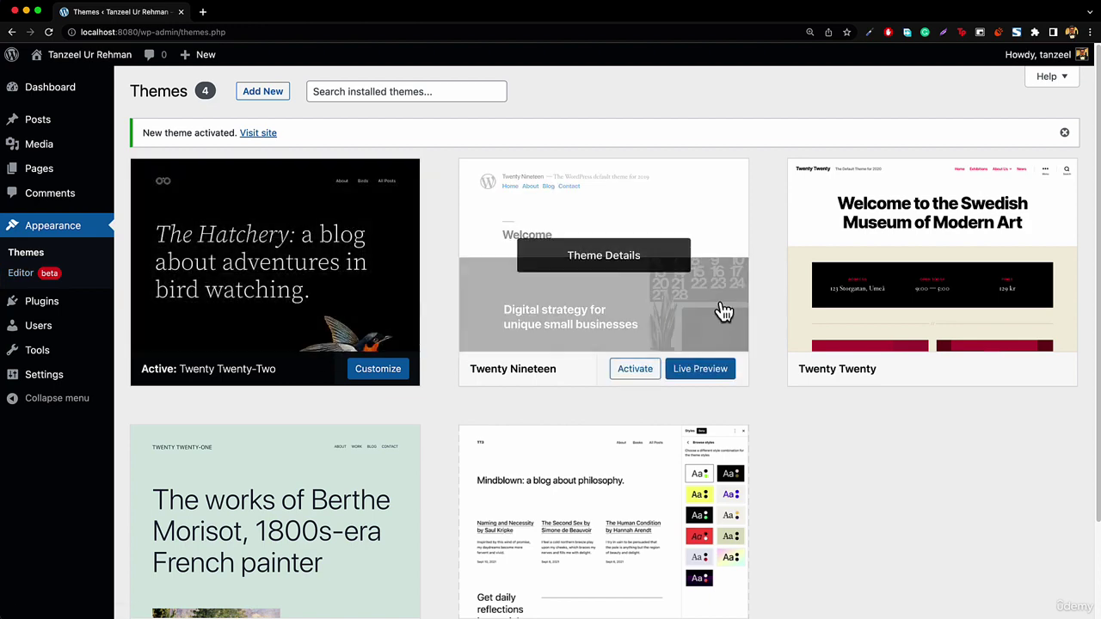
pyautogui.click(633, 379)
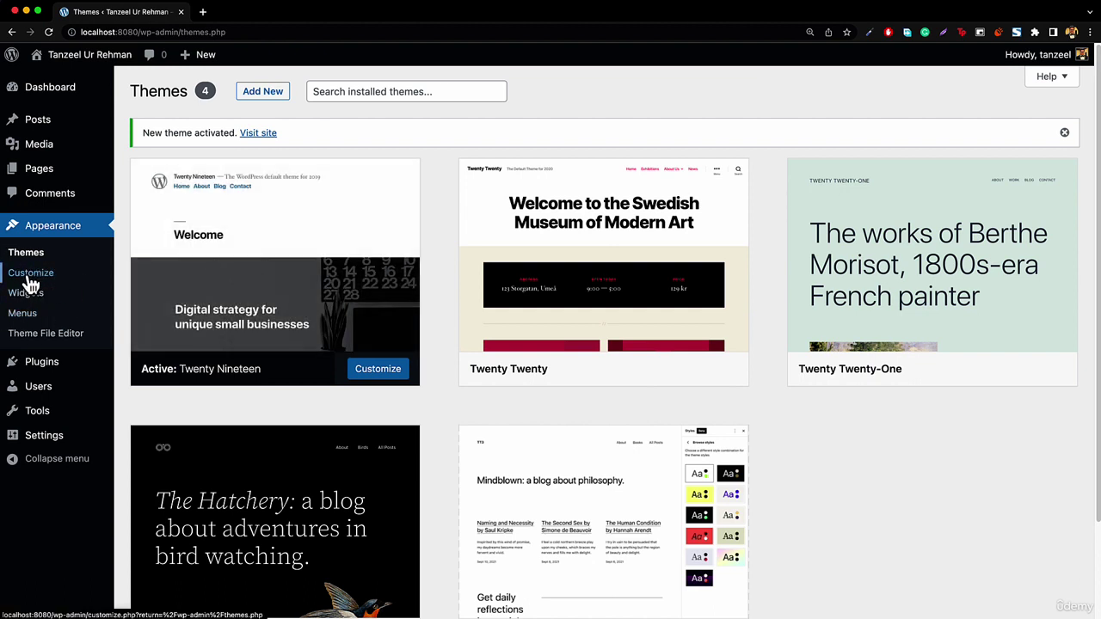
pyautogui.click(637, 374)
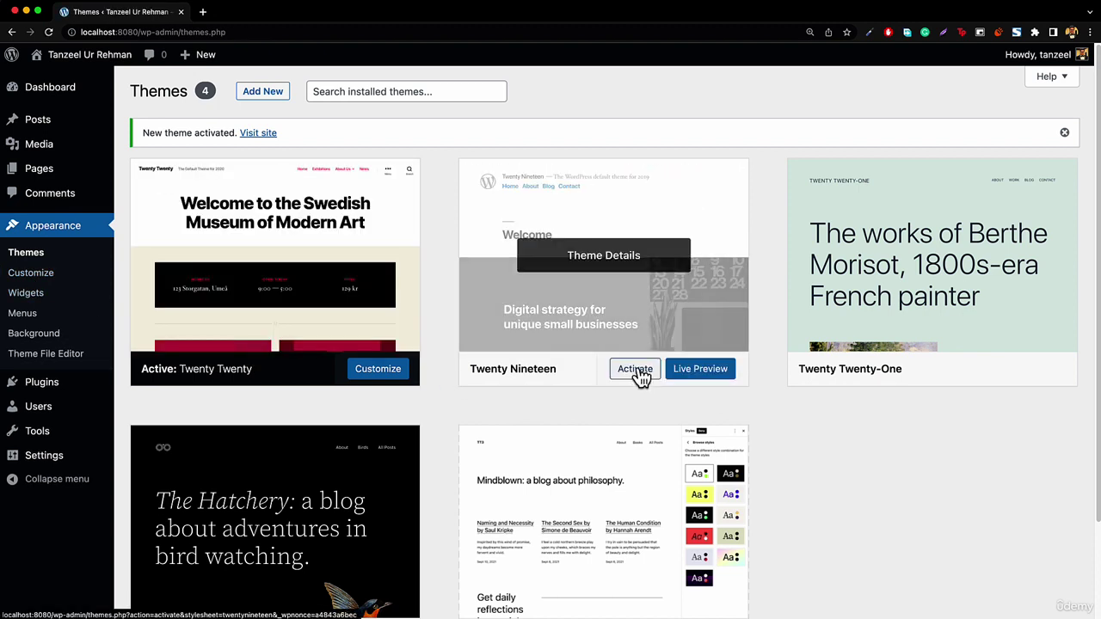
pyautogui.click(983, 372)
# Step: Browse the popular themes available for installation and return to the list of installed themes
pyautogui.click(269, 92)
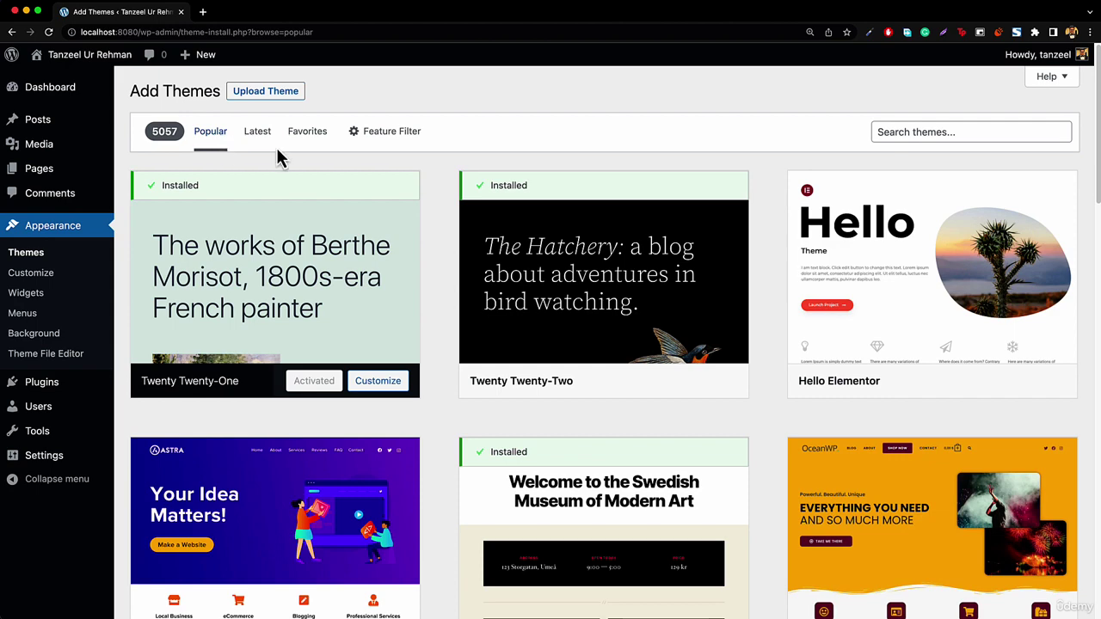
pyautogui.scroll(-3, 903, 287)
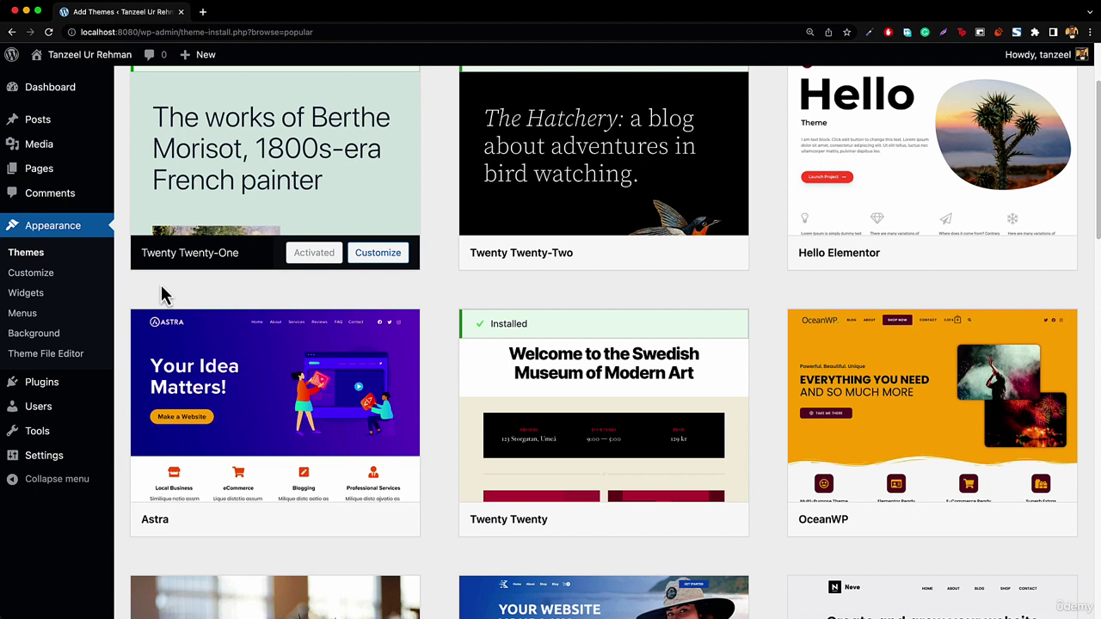
pyautogui.scroll(3, 213, 285)
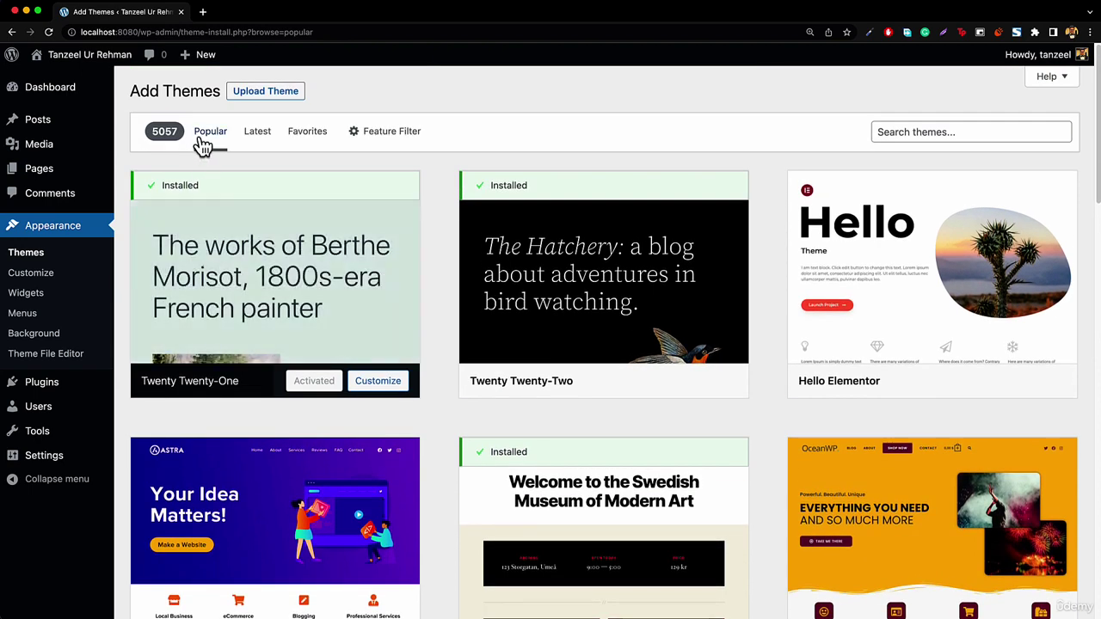
pyautogui.click(41, 256)
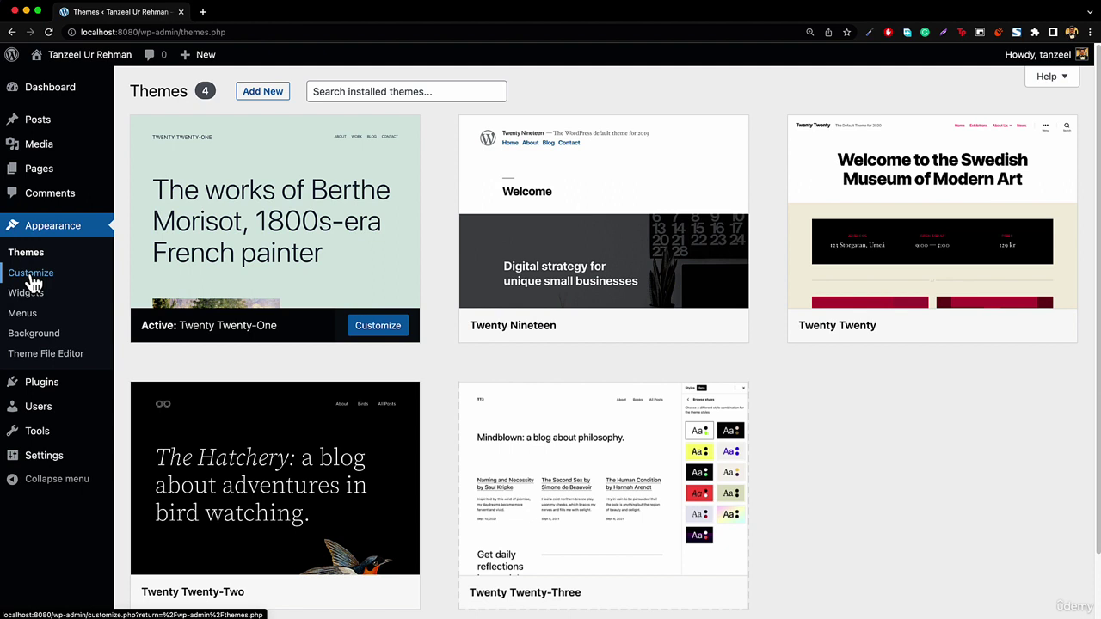
# Step: Activate the Twenty Nineteen theme and open the theme customizer to view the Home page preview
pyautogui.moveTo(608, 223)
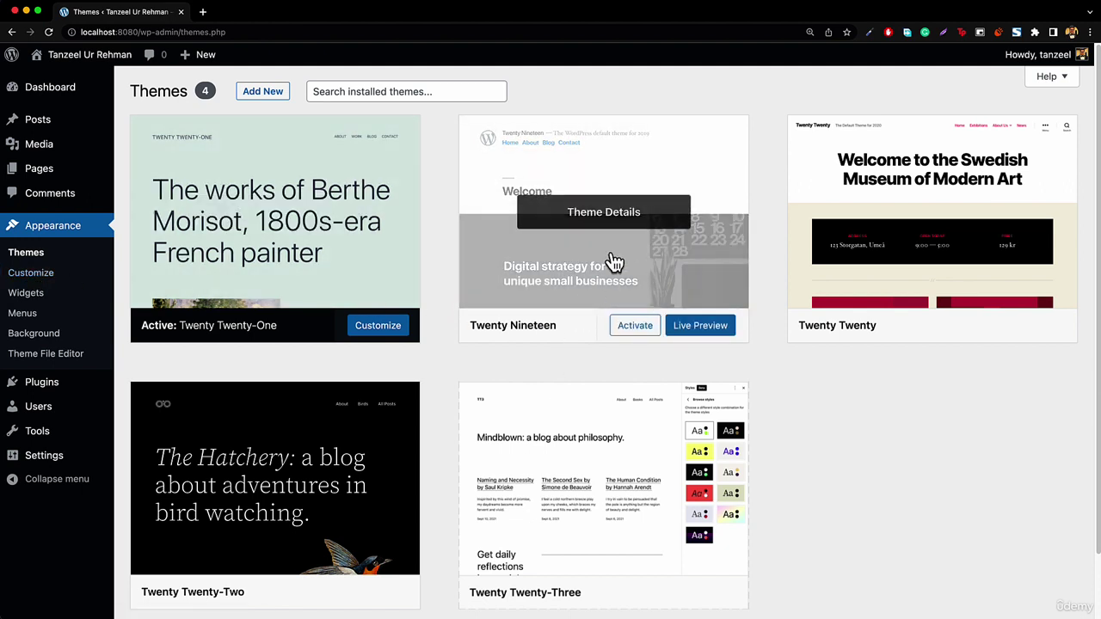
pyautogui.click(645, 331)
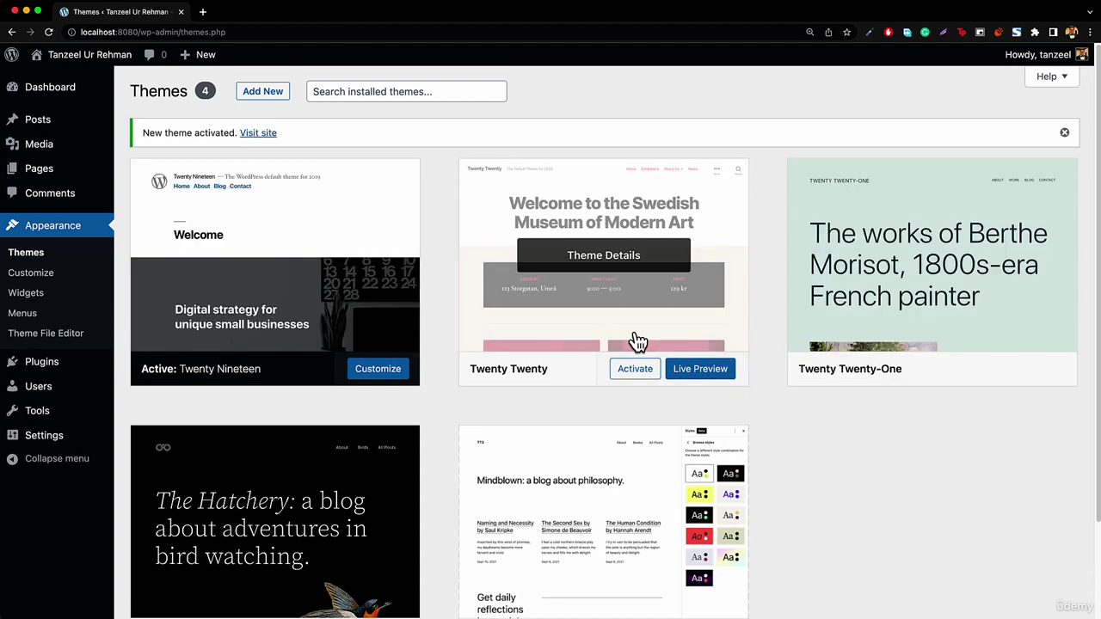
pyautogui.moveTo(203, 258)
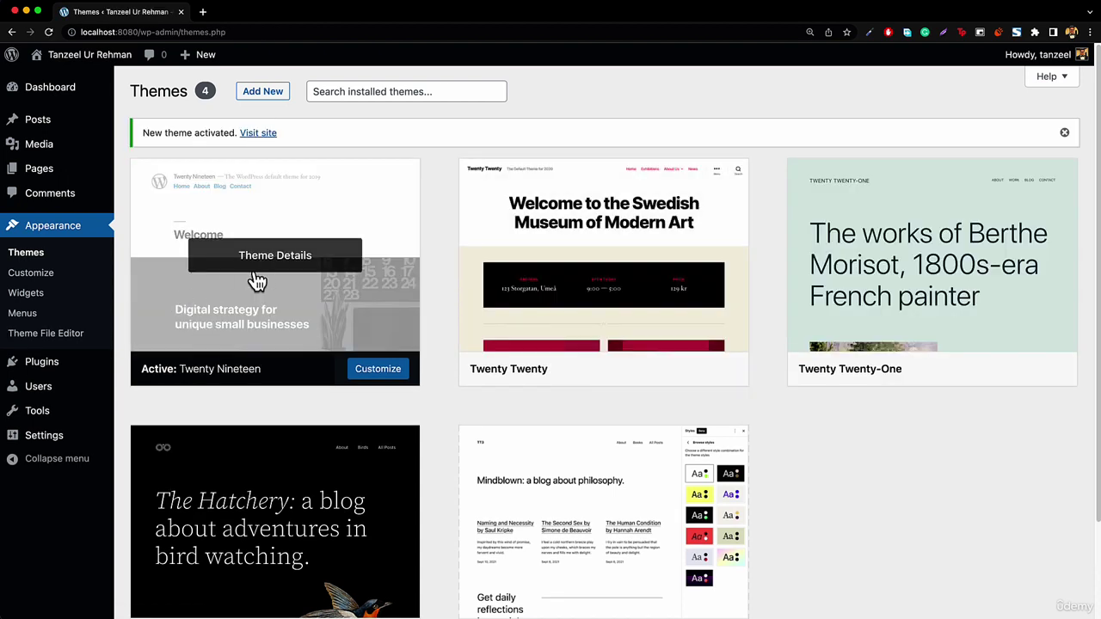
pyautogui.click(33, 275)
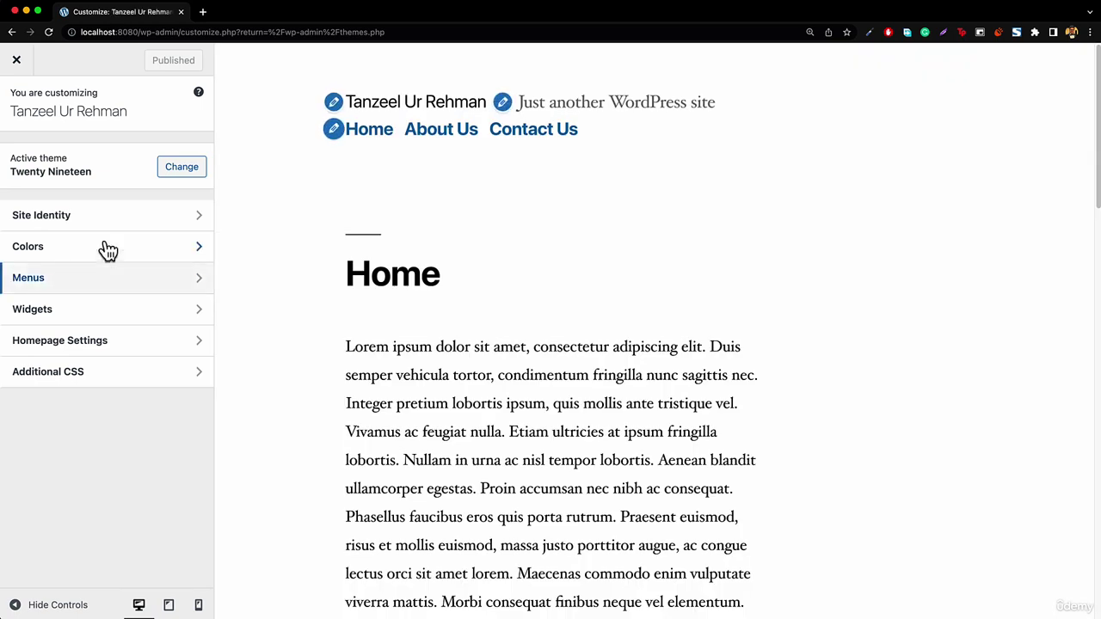
pyautogui.scroll(-5, 509, 383)
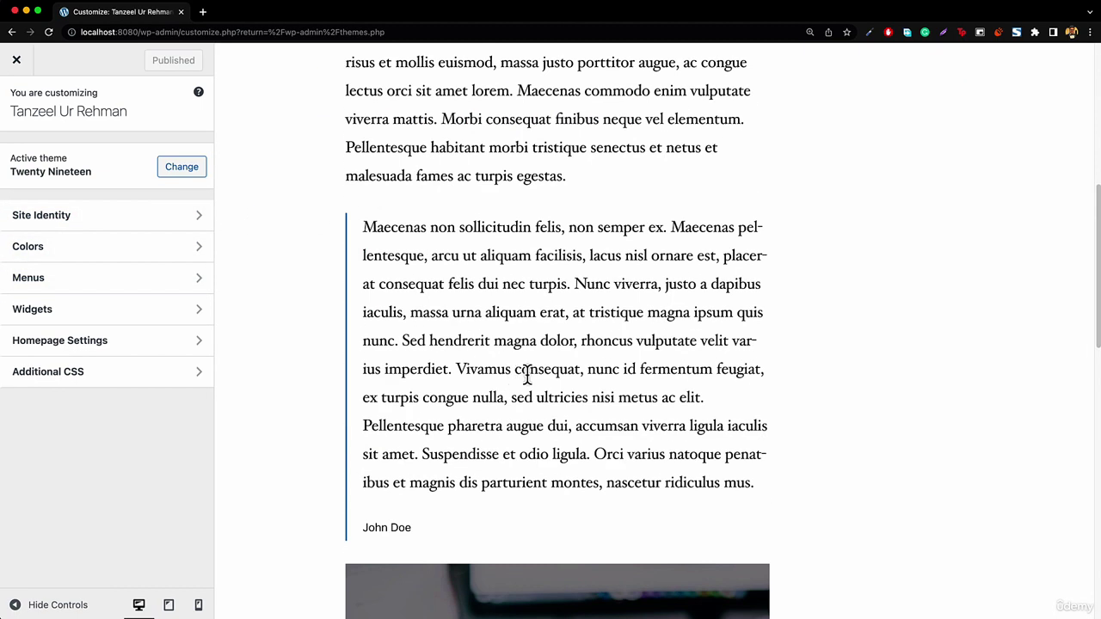
pyautogui.scroll(5, 529, 378)
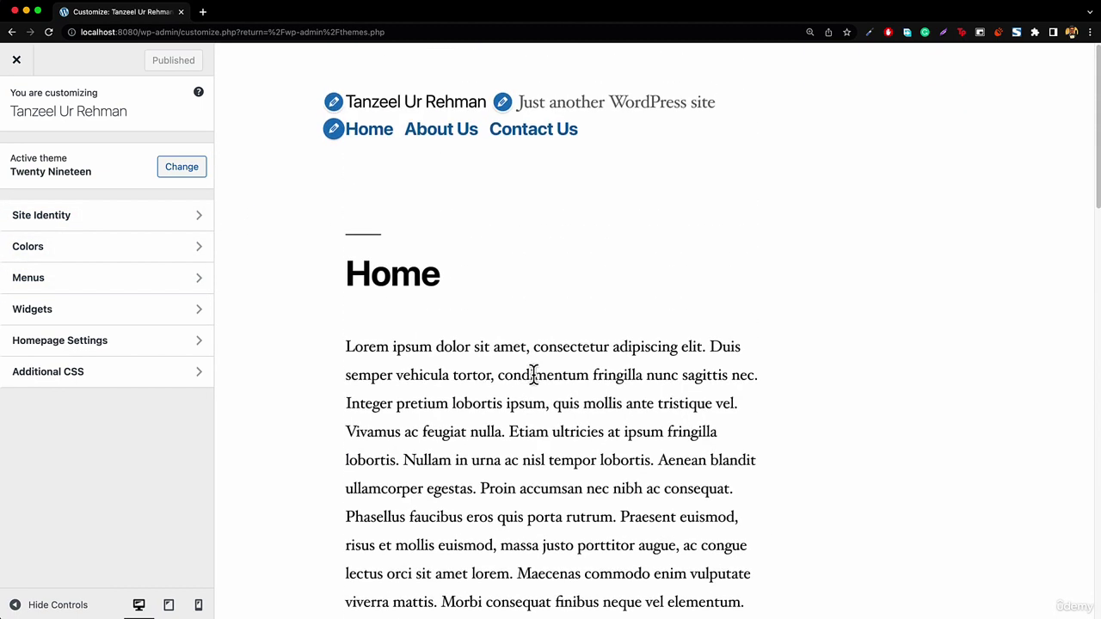
# Step: Change the tagline in the Site Identity settings to "WordPress Developer"
pyautogui.click(69, 220)
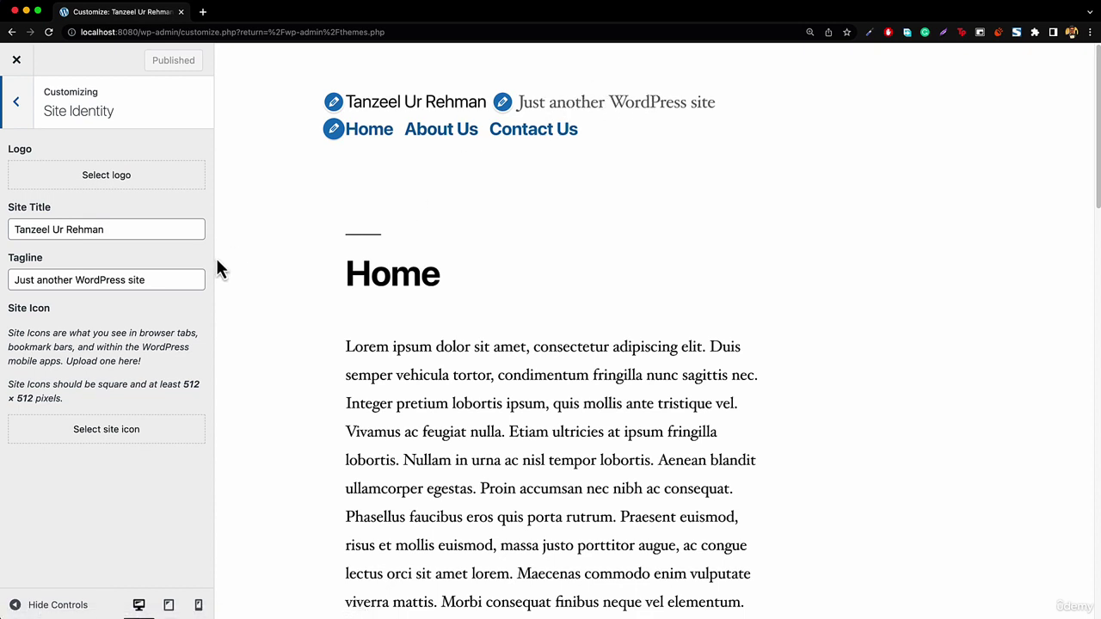
pyautogui.tripleClick(142, 277)
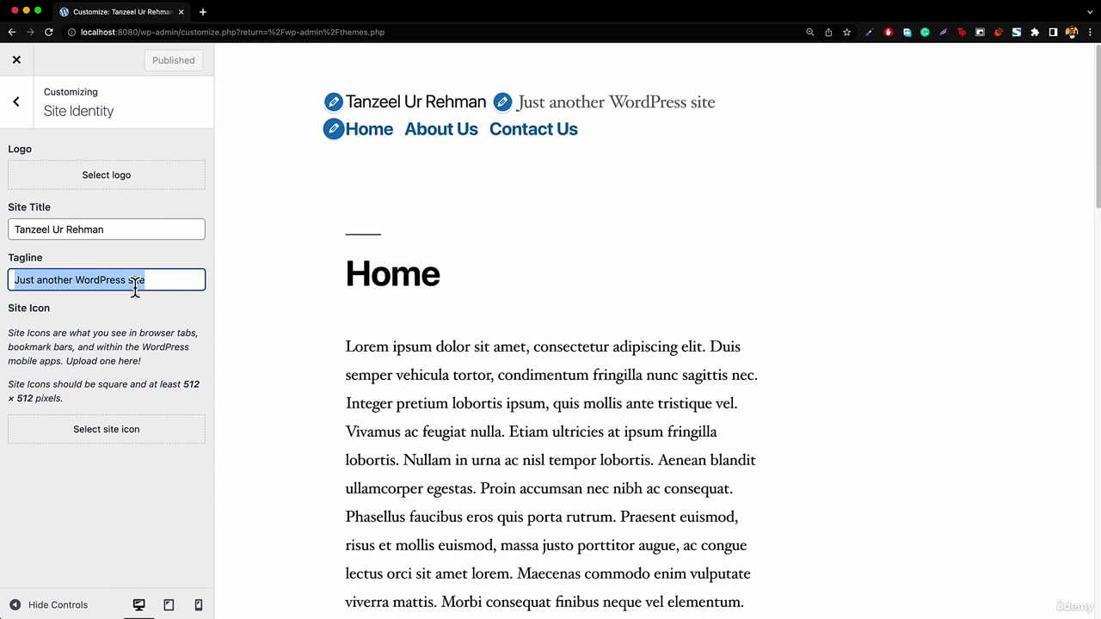
pyautogui.write('WordPr')
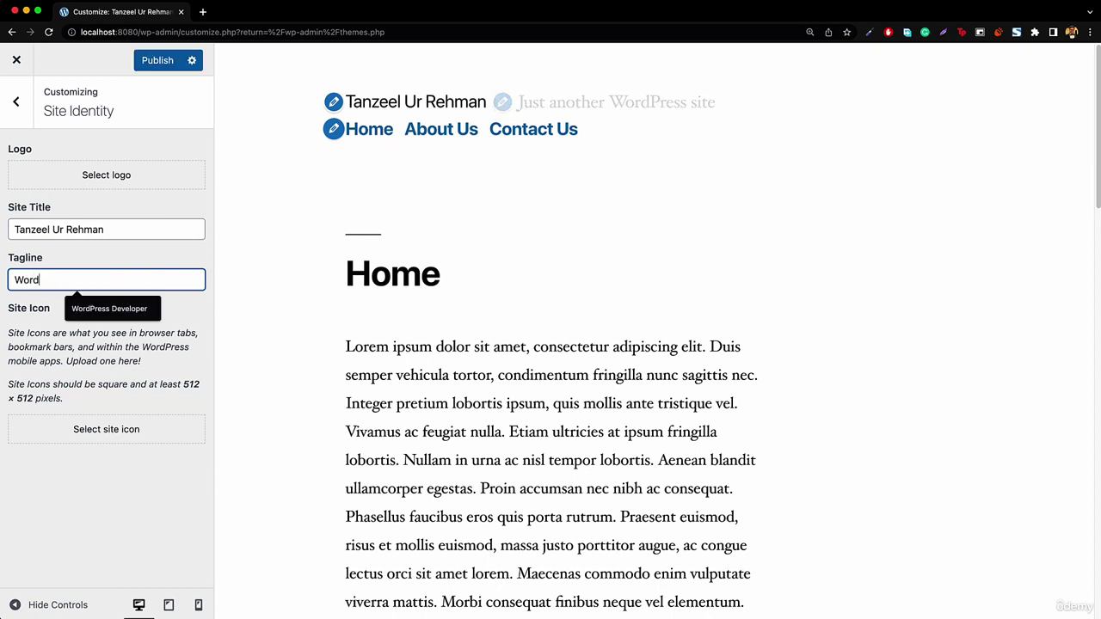
pyautogui.click(120, 308)
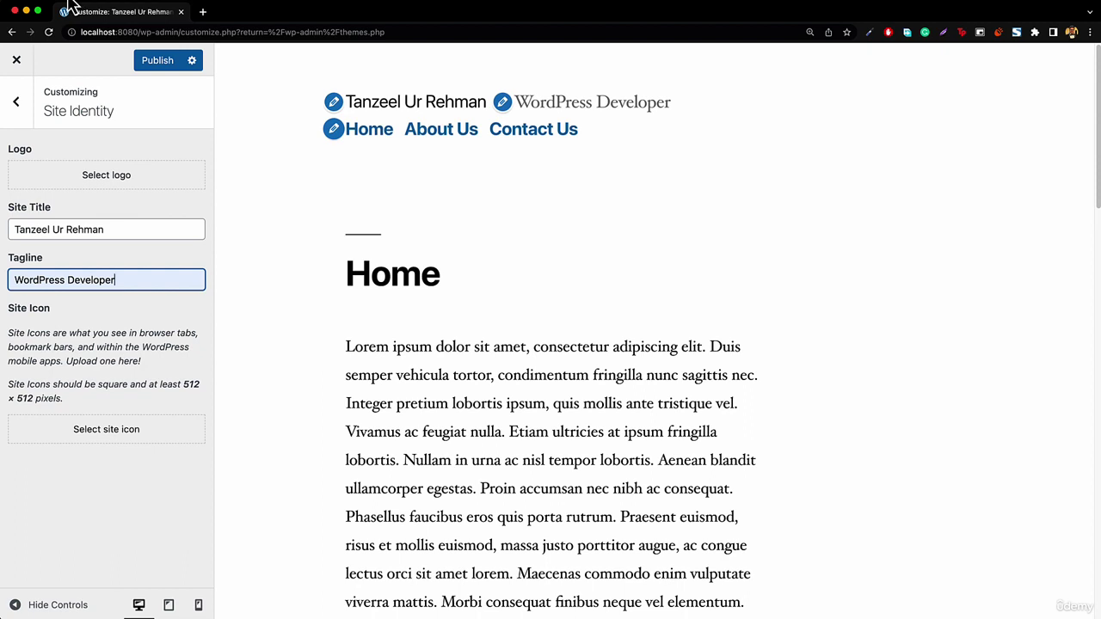
pyautogui.click(14, 105)
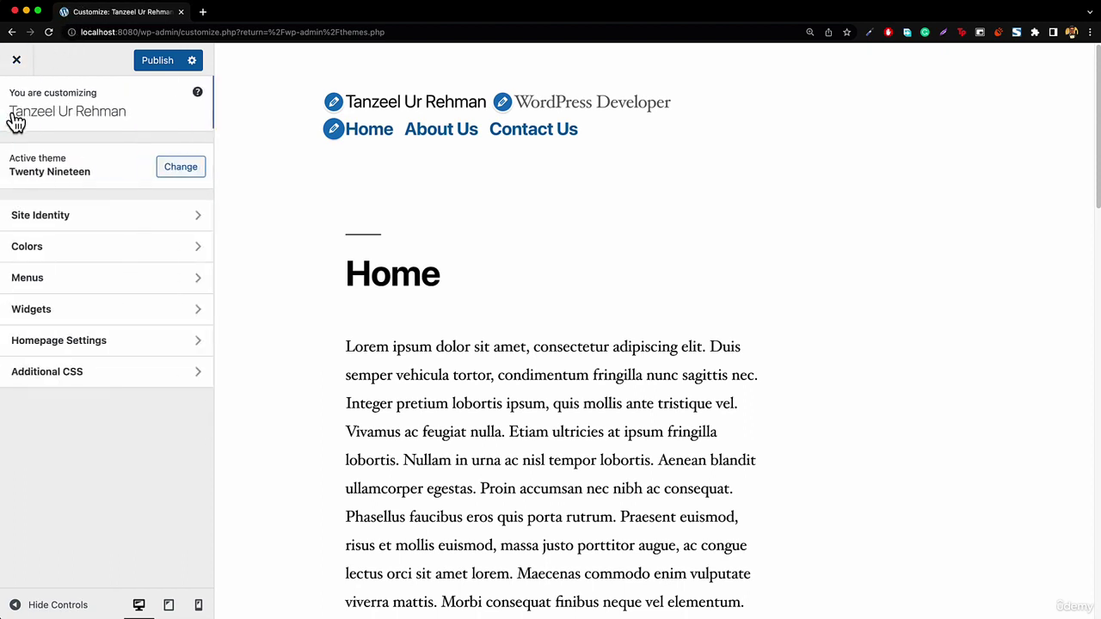
# Step: Try a custom red primary color in the Colors settings and check it on the page's footer links
pyautogui.click(71, 251)
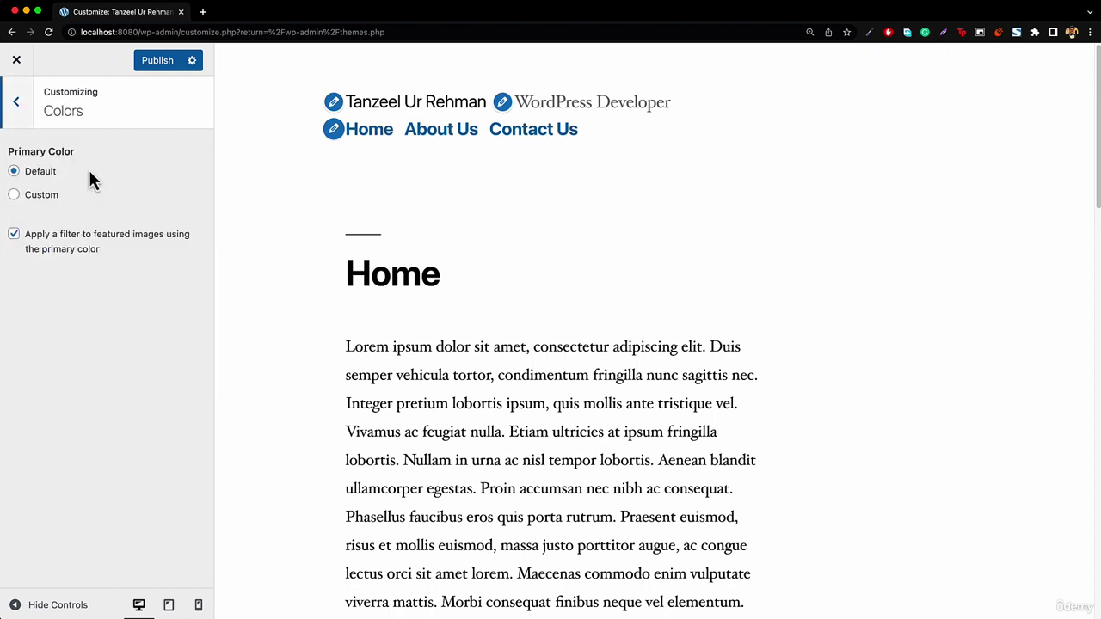
pyautogui.click(32, 198)
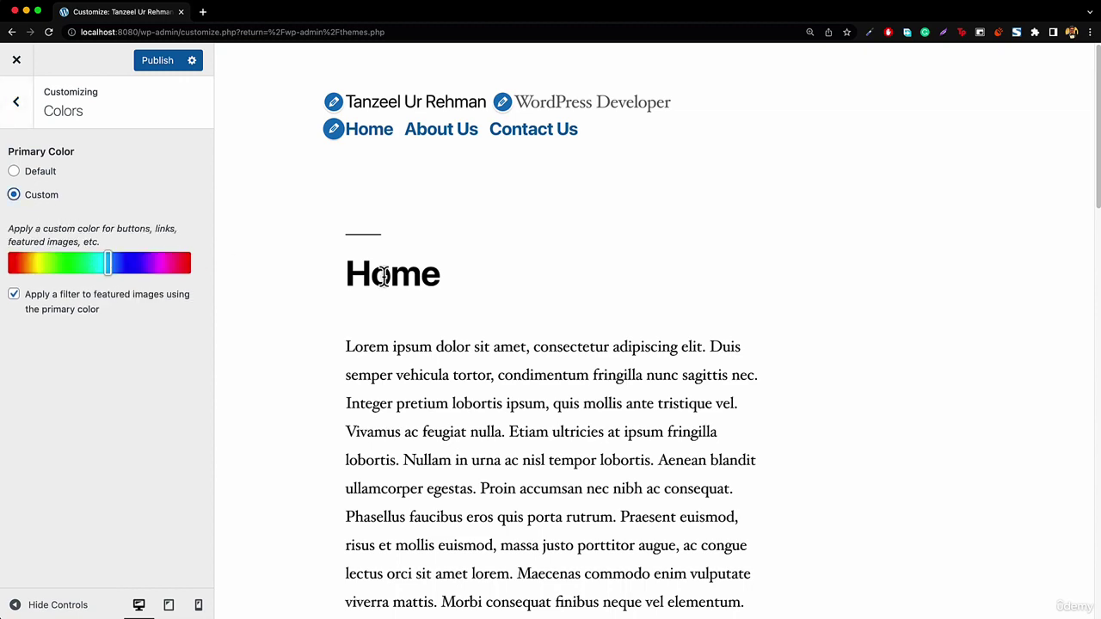
pyautogui.scroll(-15, 384, 276)
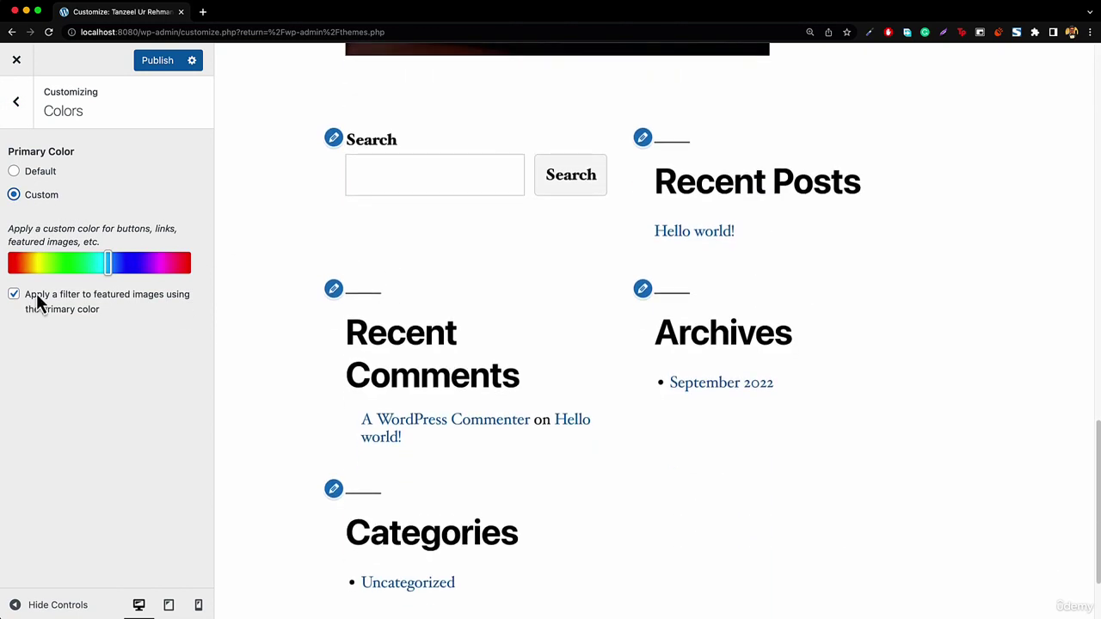
pyautogui.moveTo(111, 264); pyautogui.dragTo(11, 263)
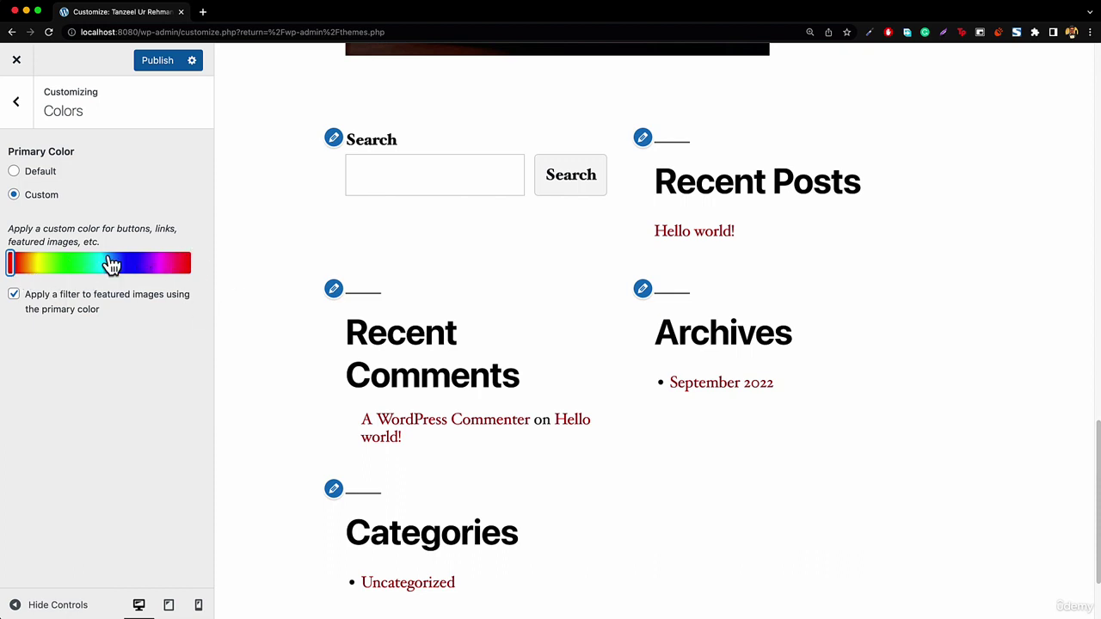
pyautogui.scroll(-1, 480, 432)
pyautogui.scroll(-2, 473, 434)
# Step: Try a yellow custom primary color on the page links and restore the default primary color
pyautogui.moveTo(129, 265); pyautogui.dragTo(38, 264)
pyautogui.scroll(10, 581, 329)
pyautogui.scroll(10, 582, 329)
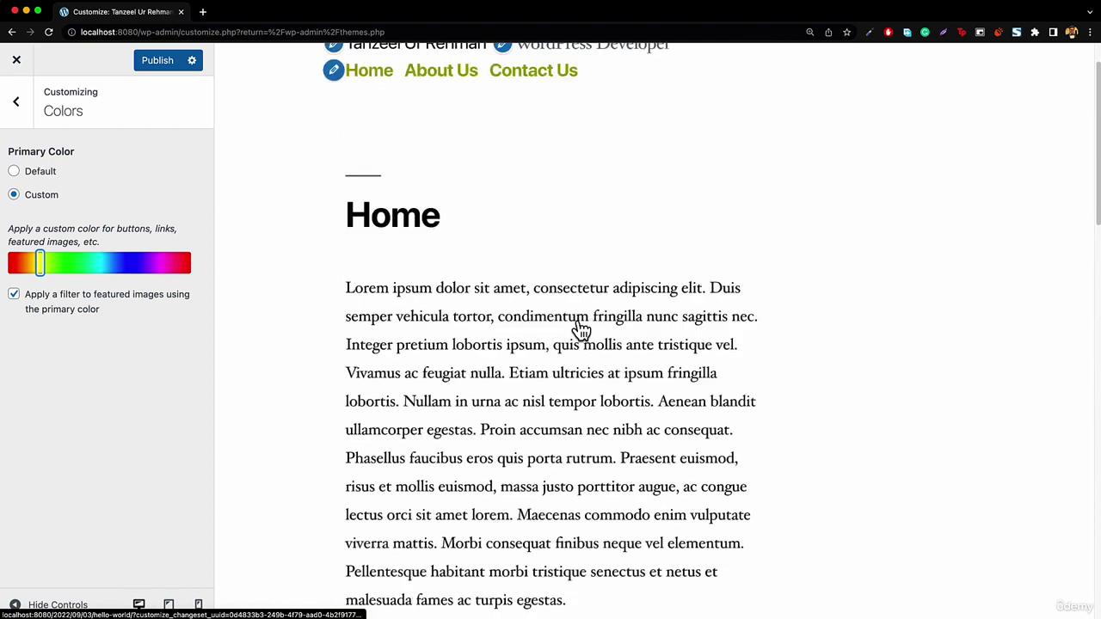
pyautogui.click(30, 176)
pyautogui.click(18, 100)
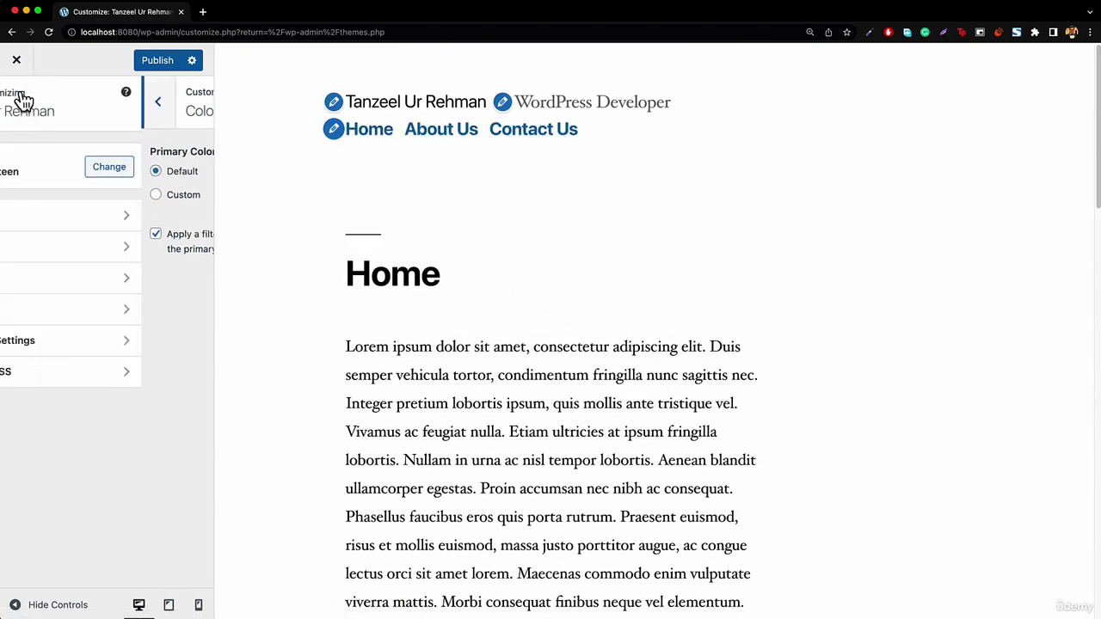
# Step: Look over the site's menus and menu locations in the customizer's Menus settings
pyautogui.click(71, 291)
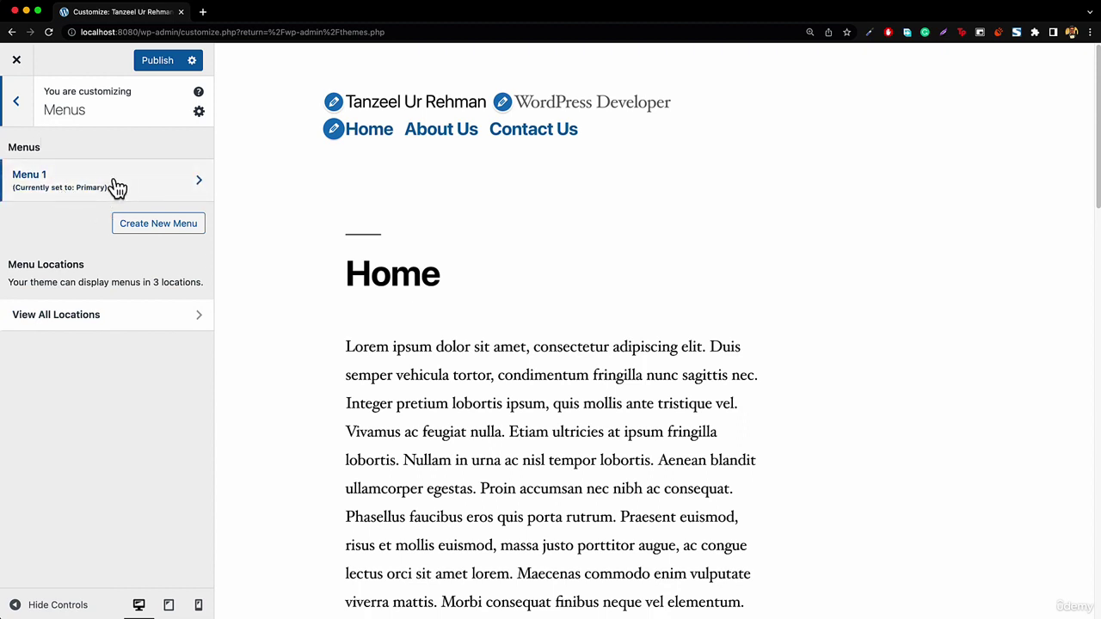
pyautogui.click(23, 103)
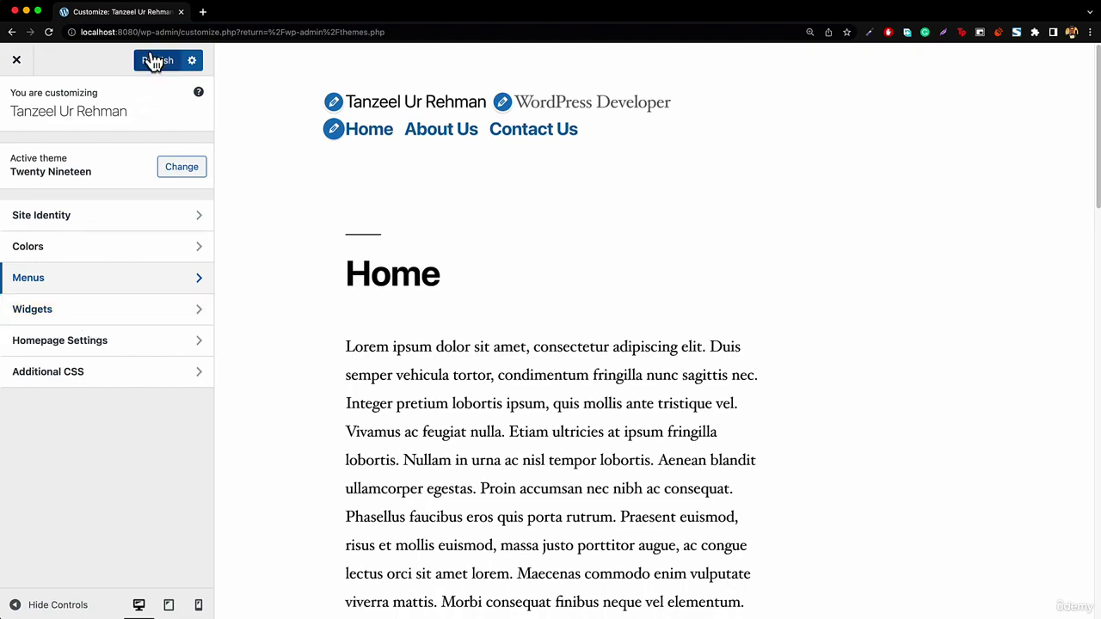
# Step: Open itanzeel.com in a new browser tab, examine the page down to its footer, and return to the customizer
pyautogui.click(203, 13)
pyautogui.write('tanzeel.com')
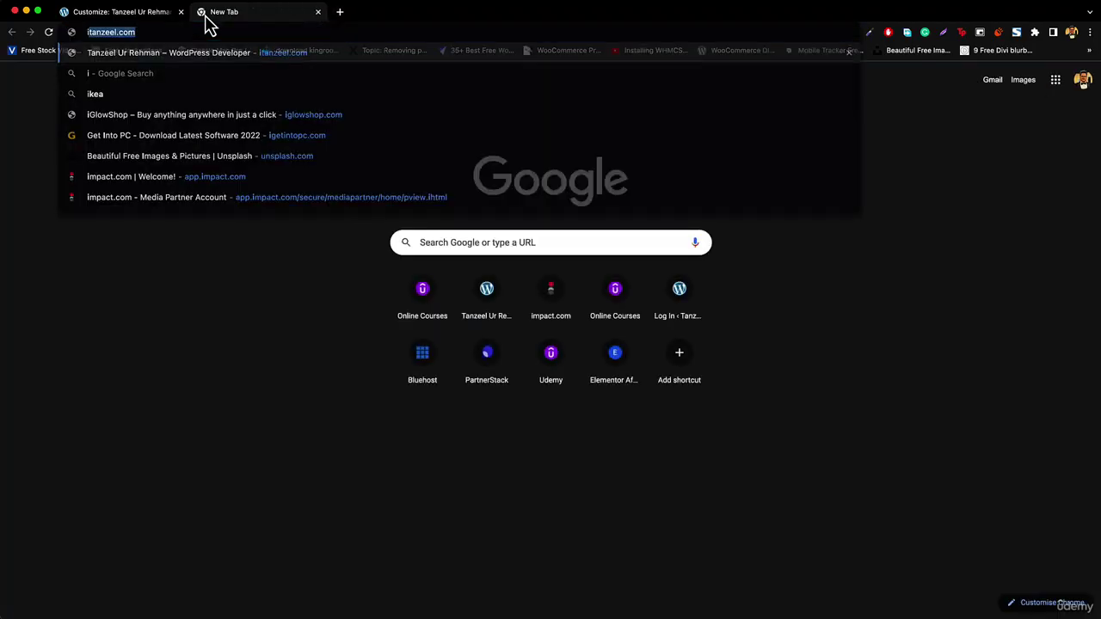
pyautogui.press('Return')
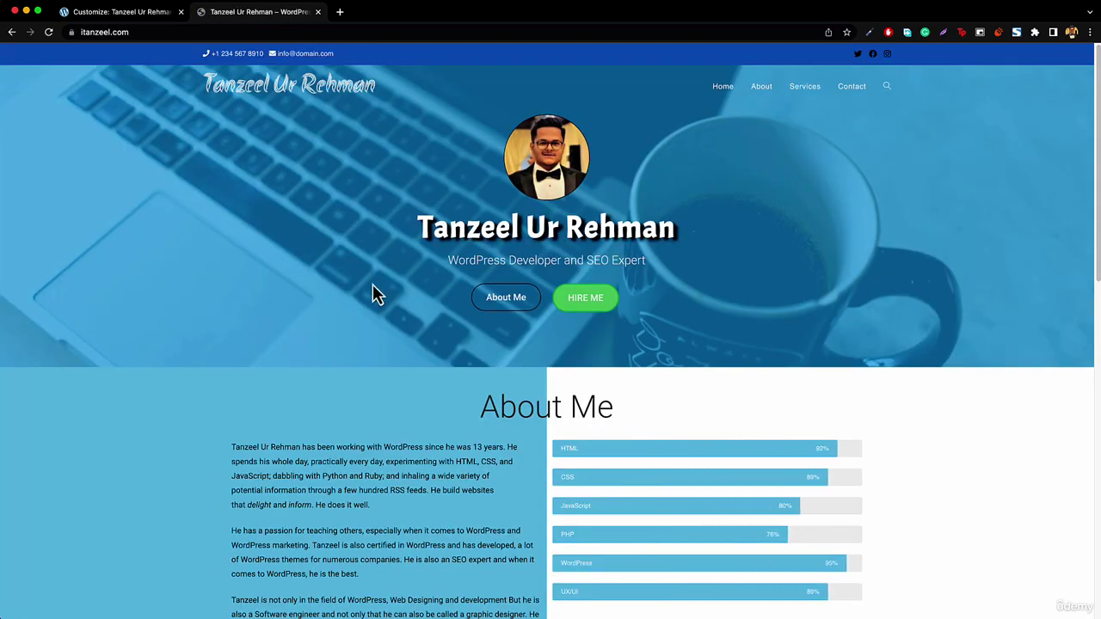
pyautogui.scroll(-10, 384, 318)
pyautogui.scroll(-3, 389, 336)
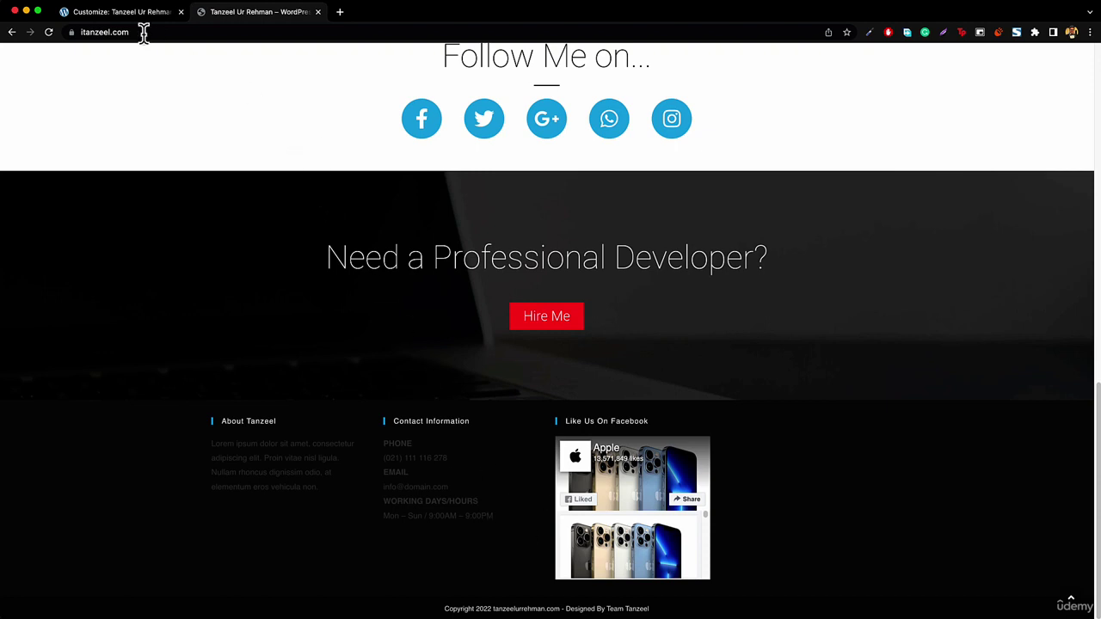
pyautogui.click(118, 19)
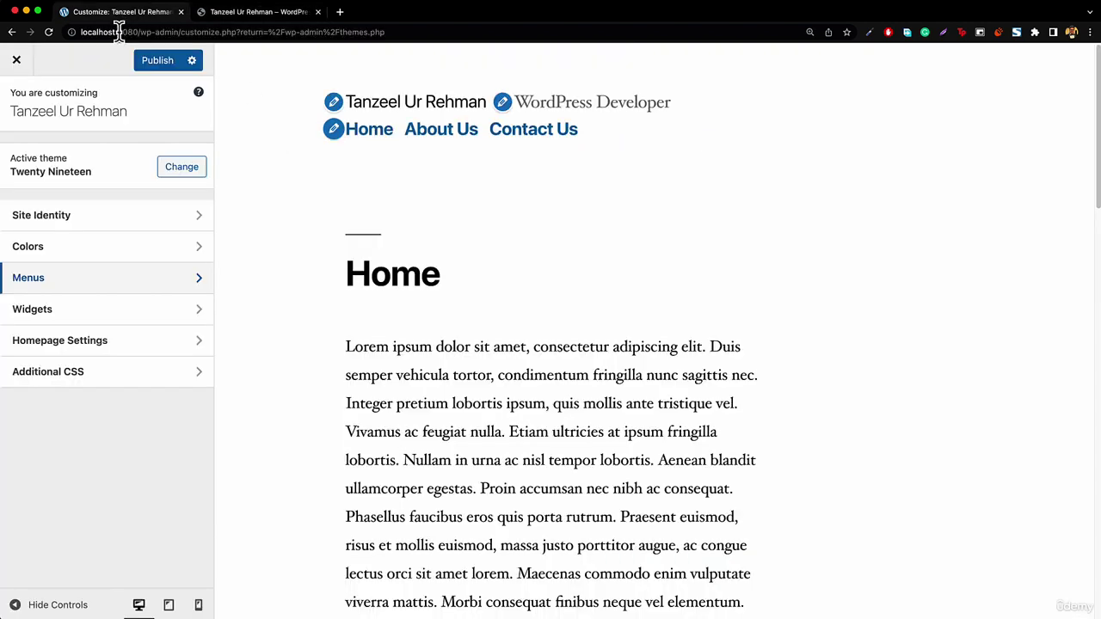
# Step: Review which page is displayed as the homepage in the Homepage Settings and publish the customizer changes
pyautogui.click(101, 357)
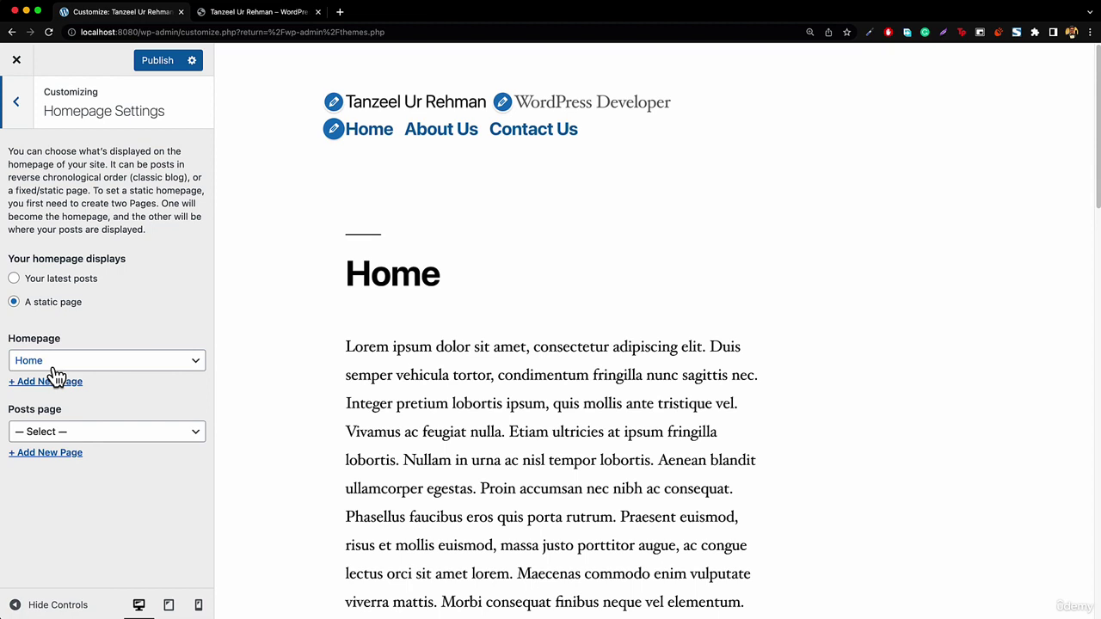
pyautogui.click(17, 105)
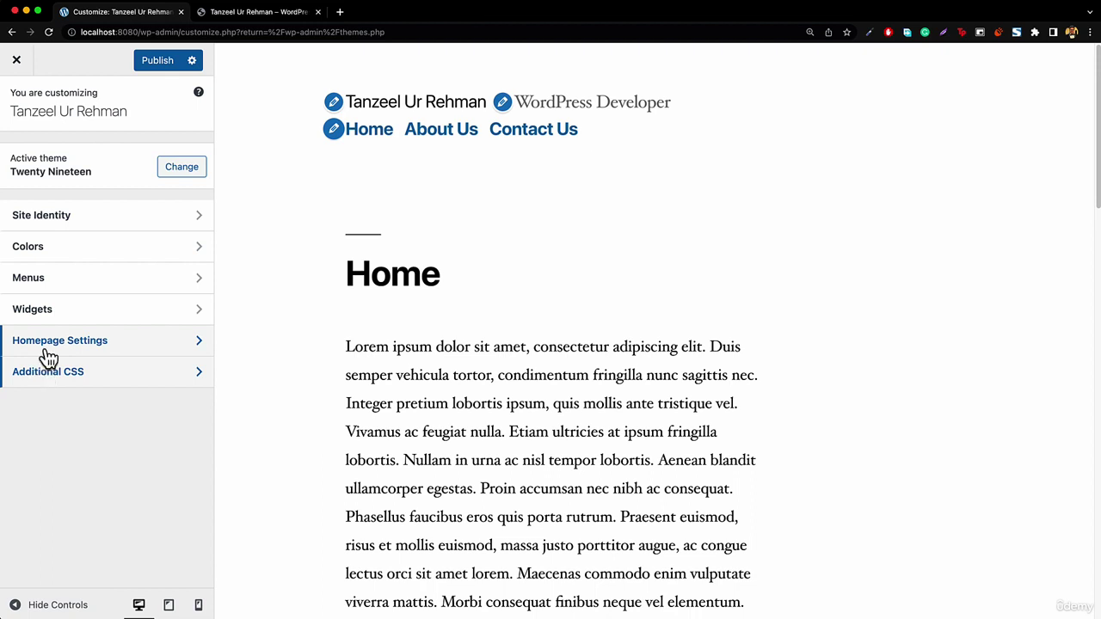
pyautogui.click(158, 62)
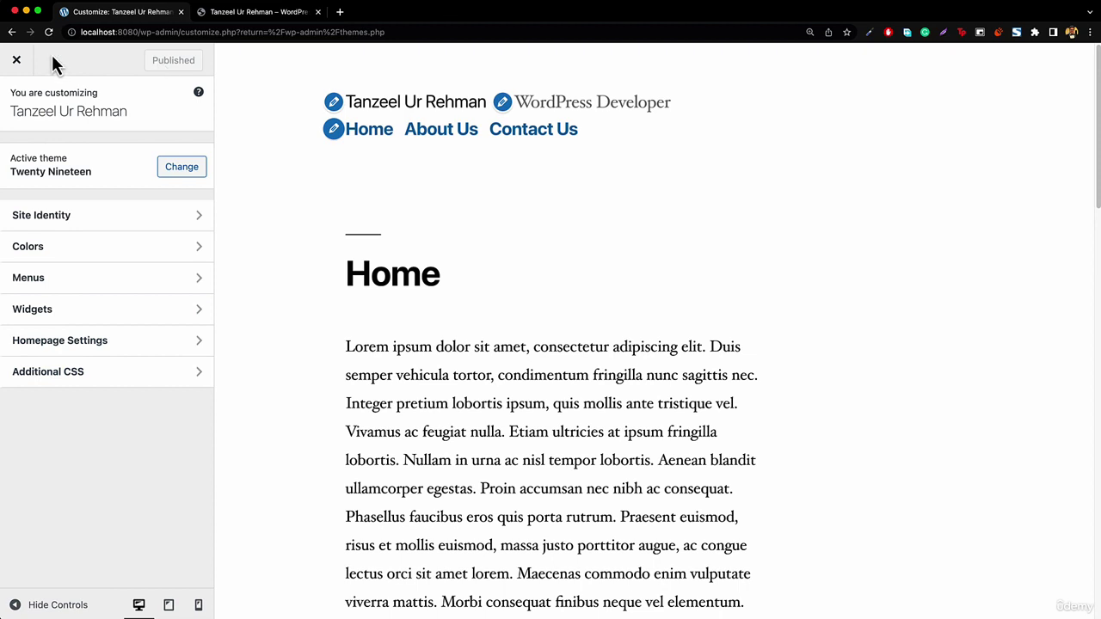
# Step: Leave the customizer, open itanzeel.com in a new browser tab, and return to the Themes page
pyautogui.click(19, 67)
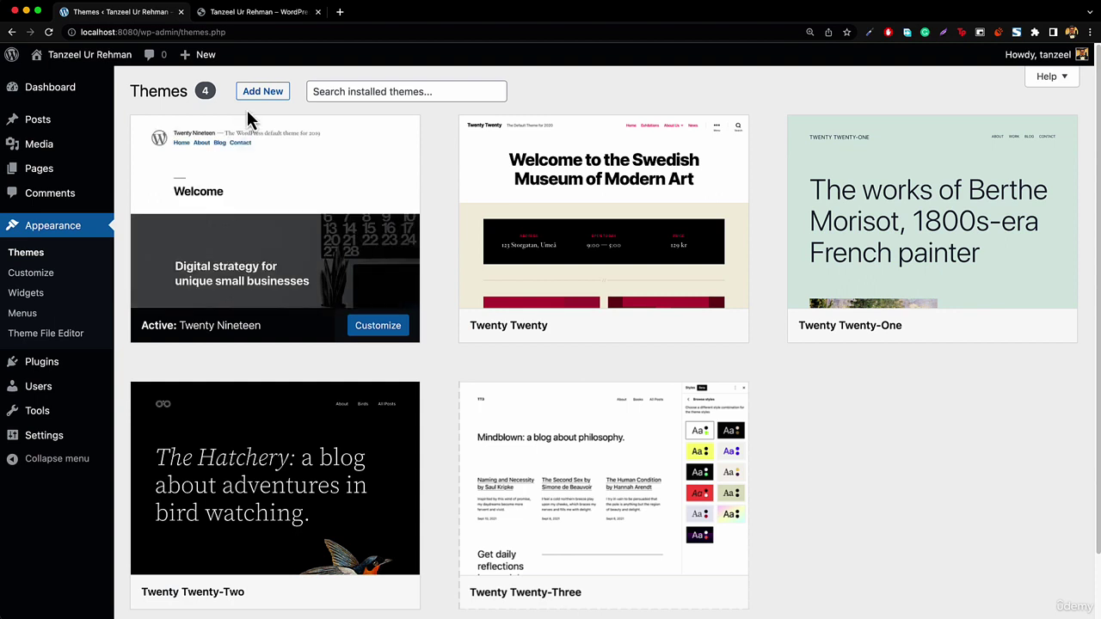
pyautogui.click(342, 12)
pyautogui.write('it')
pyautogui.press('Return')
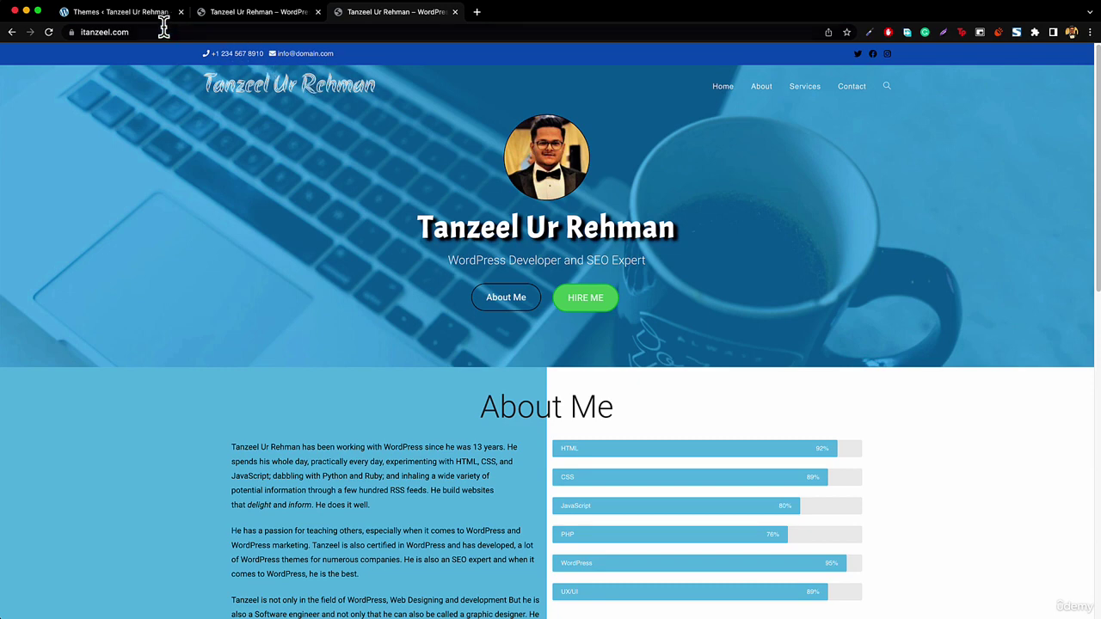
pyautogui.click(134, 13)
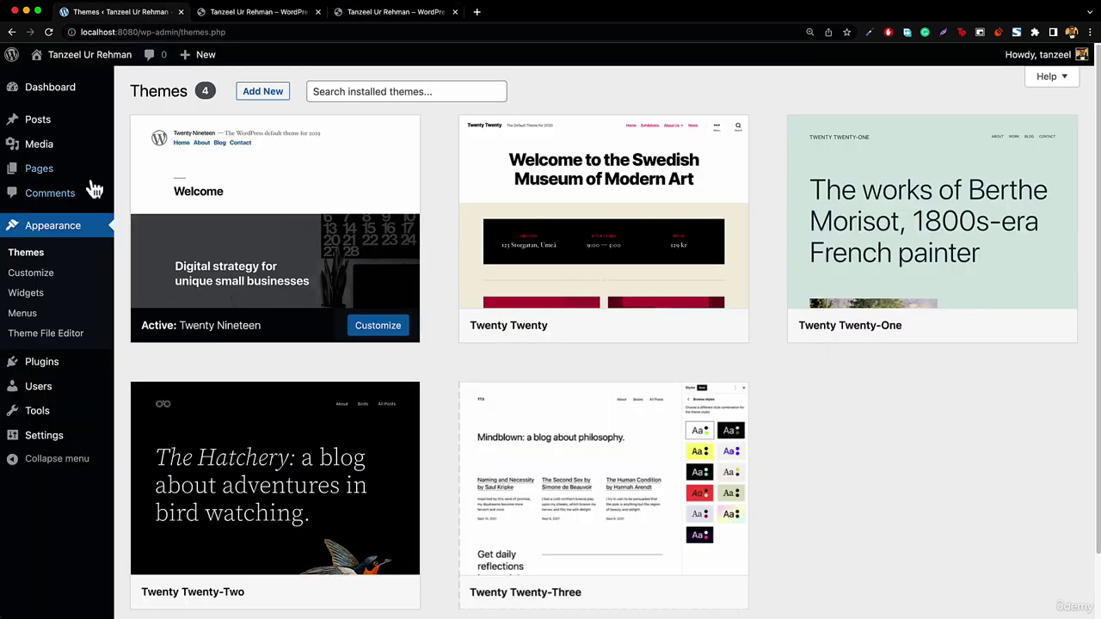
# Step: Open the page for adding new themes, browse the popular ones, and search for "oceanwp"
pyautogui.click(262, 100)
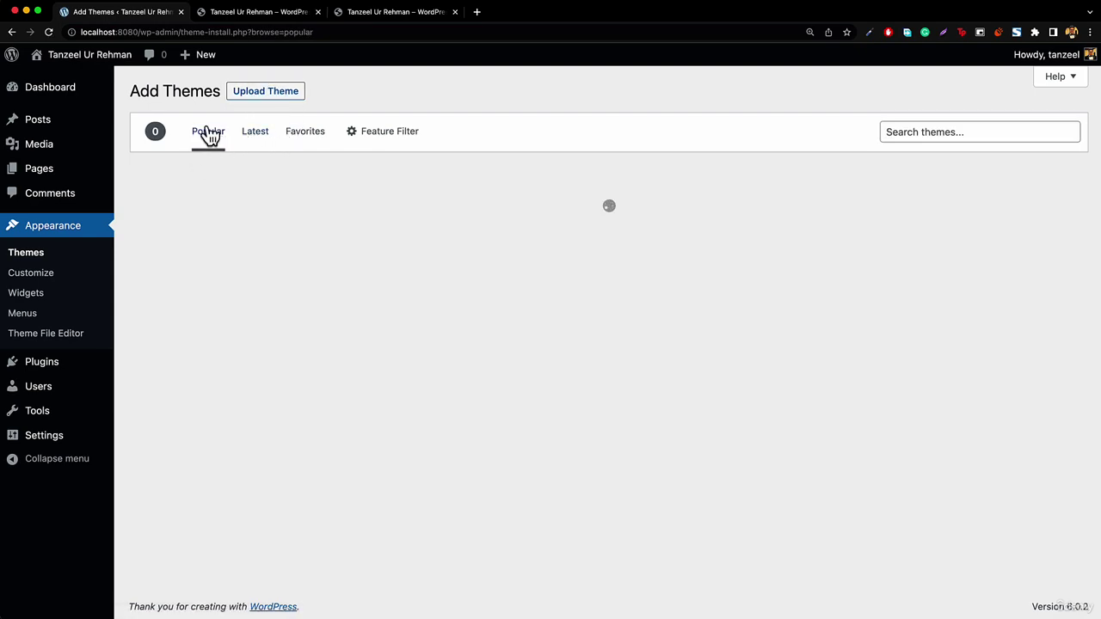
pyautogui.scroll(-4, 369, 237)
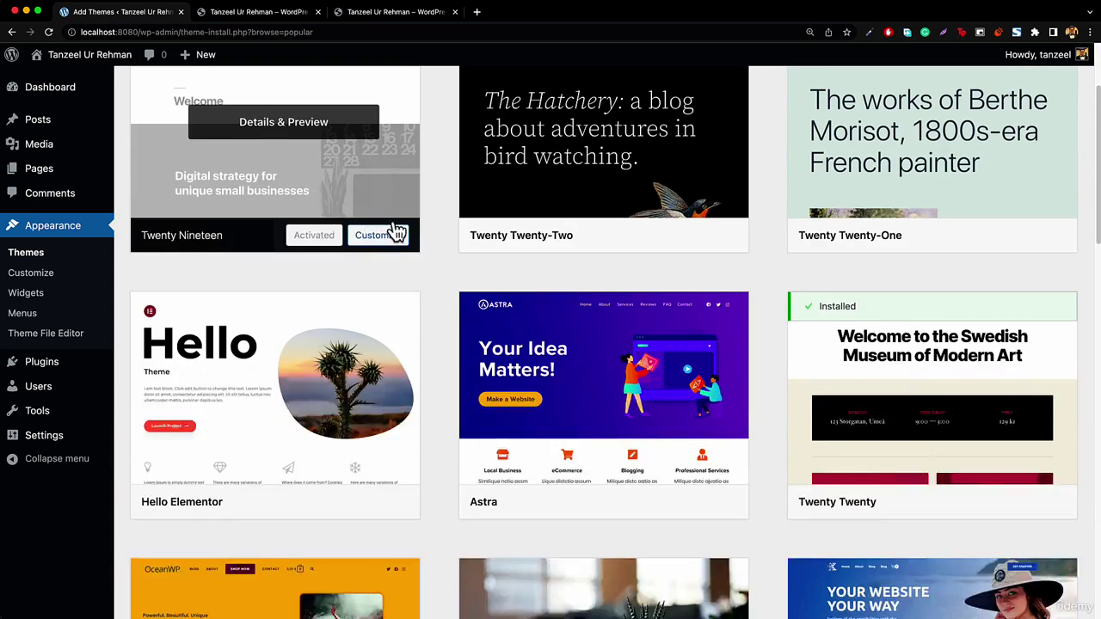
pyautogui.scroll(-1, 457, 249)
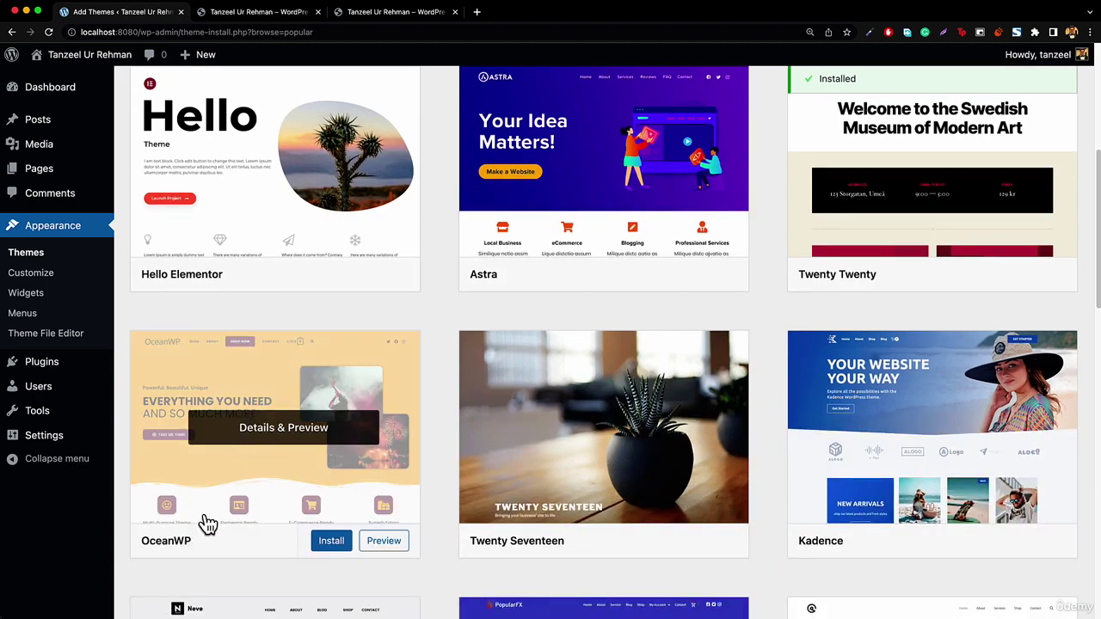
pyautogui.scroll(5, 302, 474)
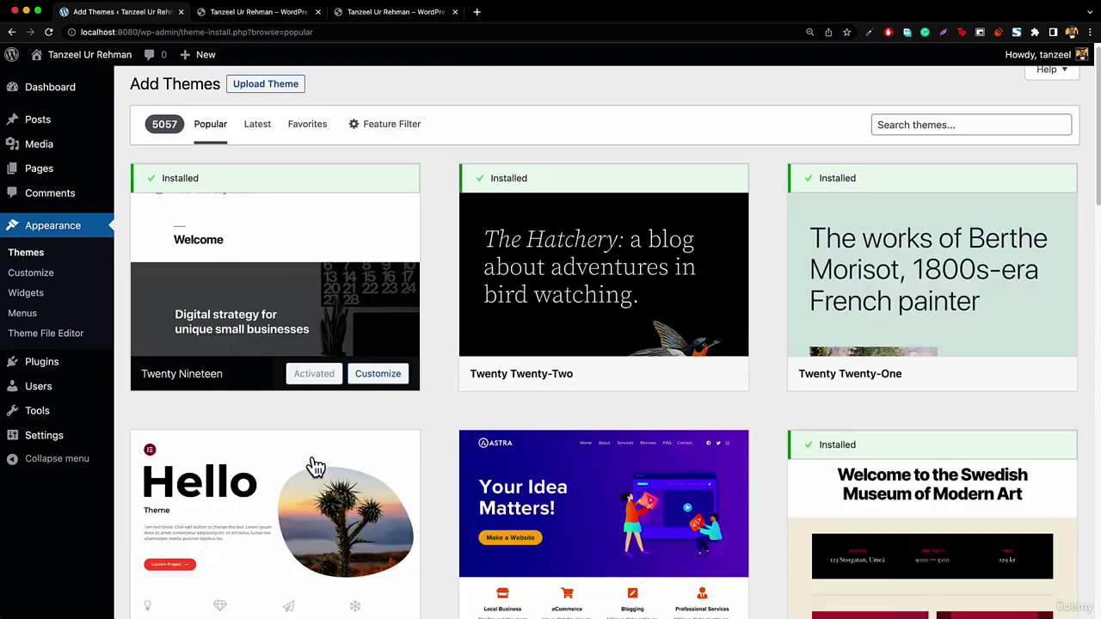
pyautogui.click(926, 134)
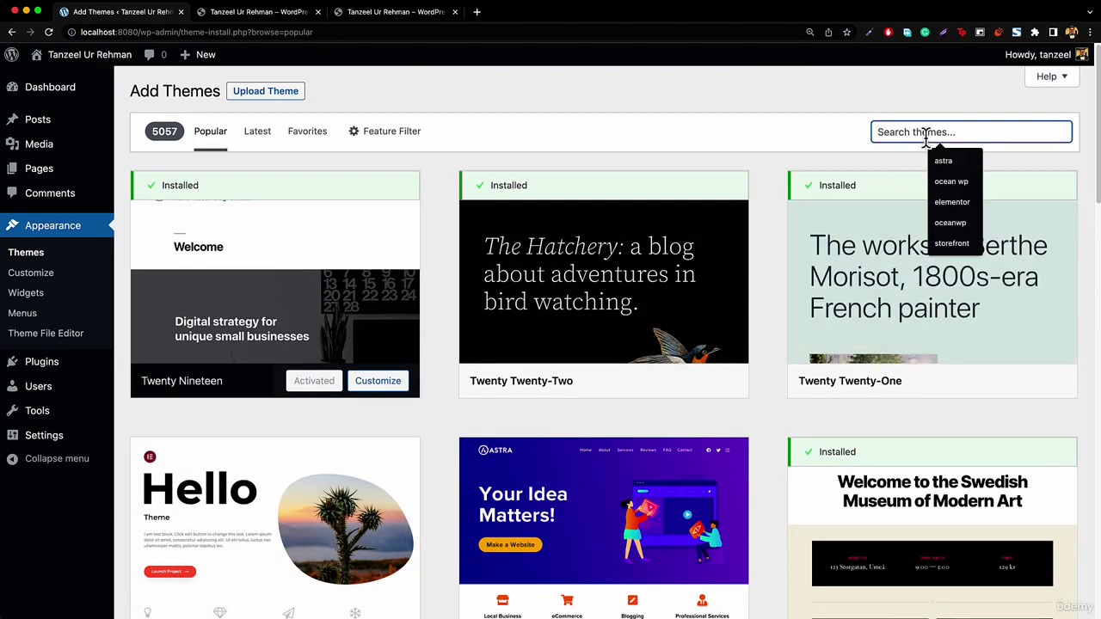
pyautogui.write('oceanwp')
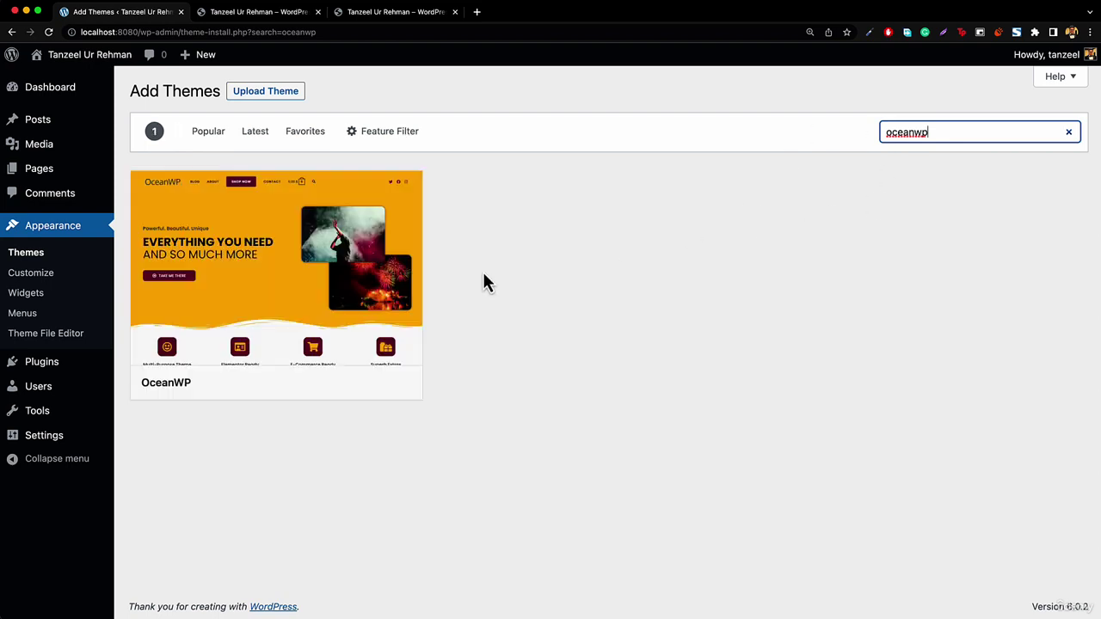
# Step: Install the OceanWP theme from the search results and activate it
pyautogui.moveTo(276, 275)
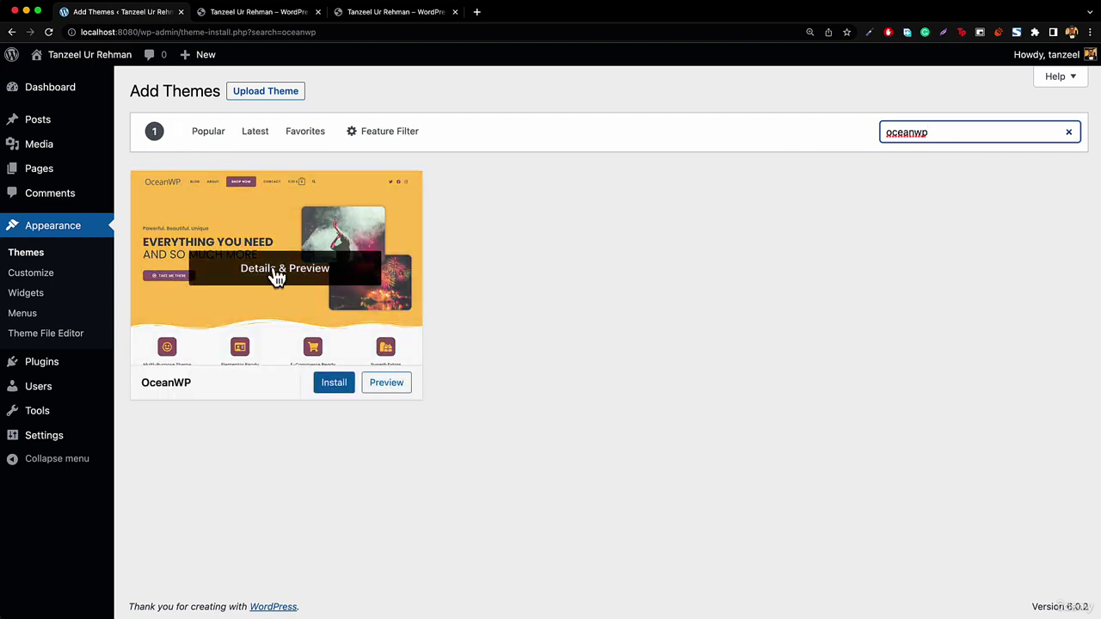
pyautogui.click(329, 393)
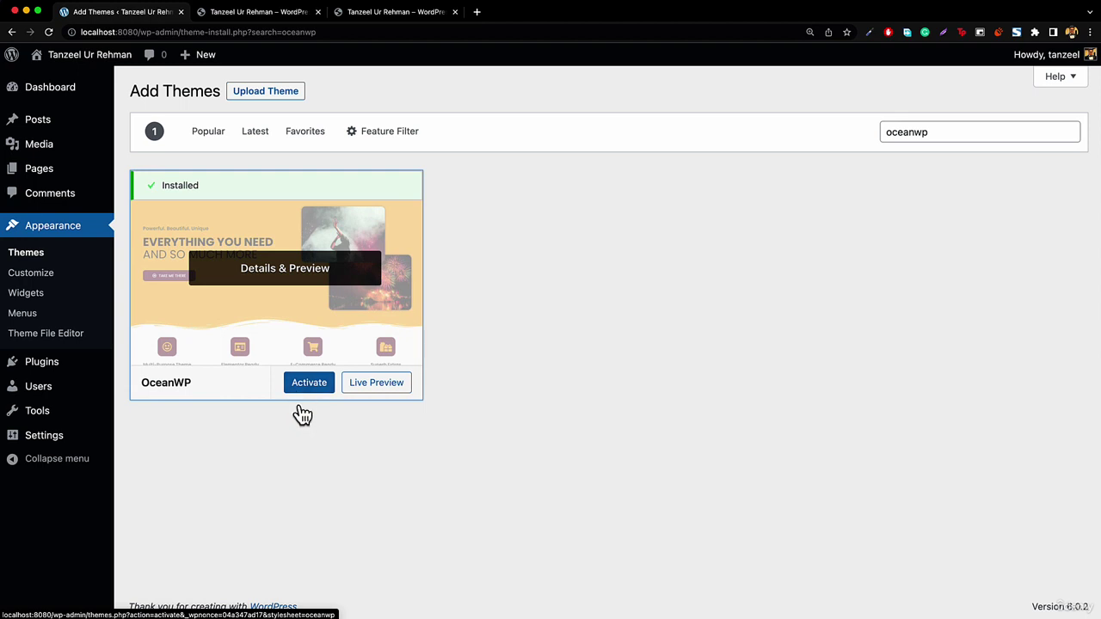
pyautogui.click(301, 396)
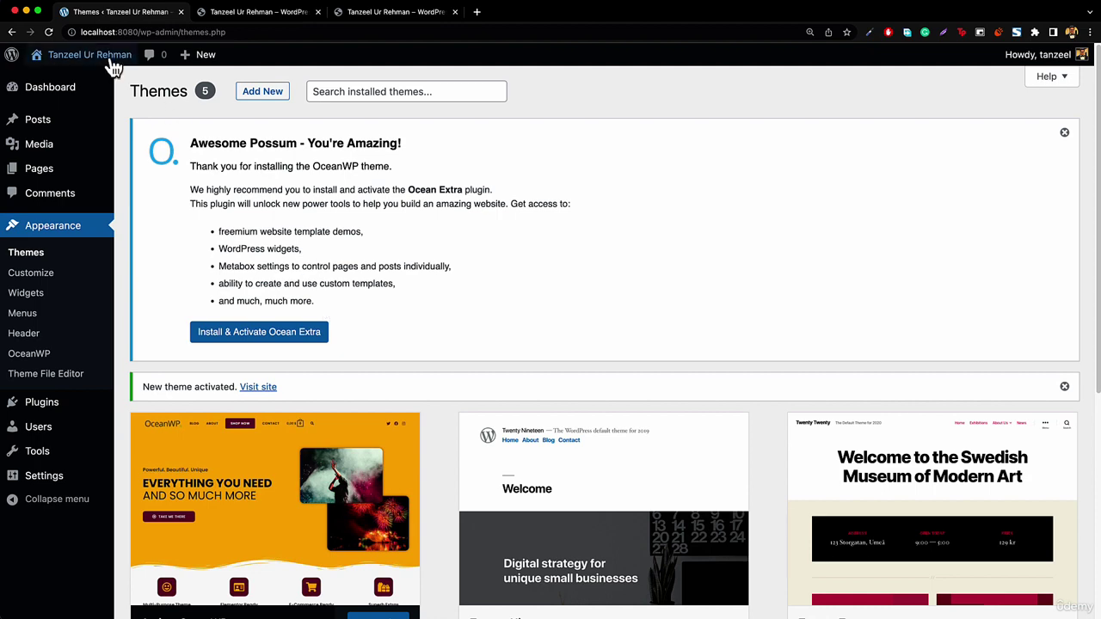
# Step: Visit the live site and examine its Home, About Us and Contact Us pages in the OceanWP theme
pyautogui.moveTo(88, 59)
pyautogui.click(52, 80)
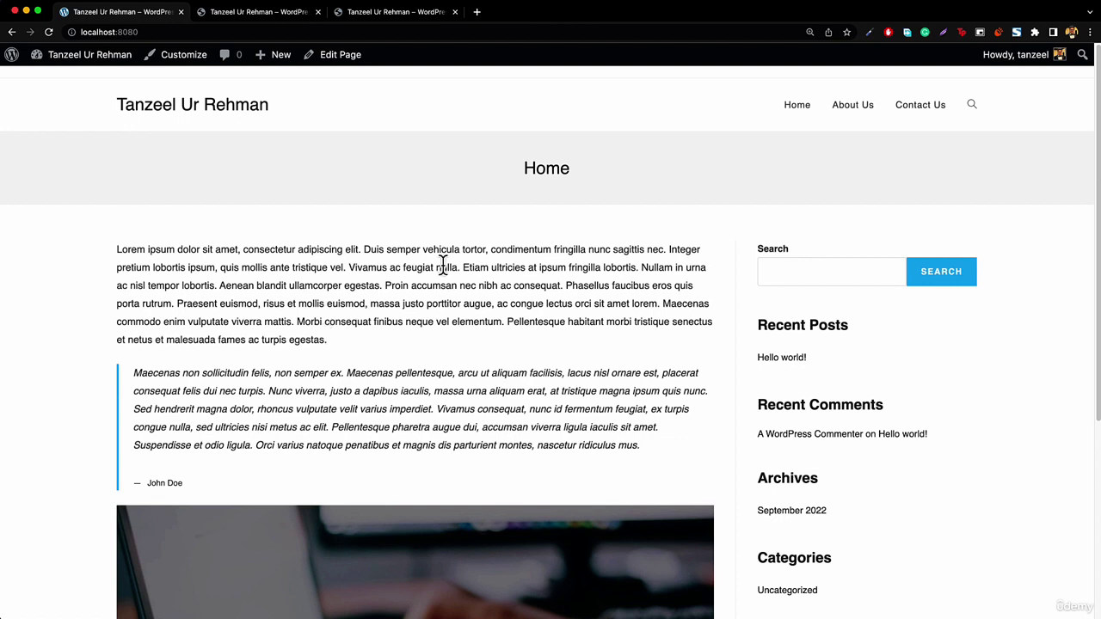
pyautogui.click(840, 118)
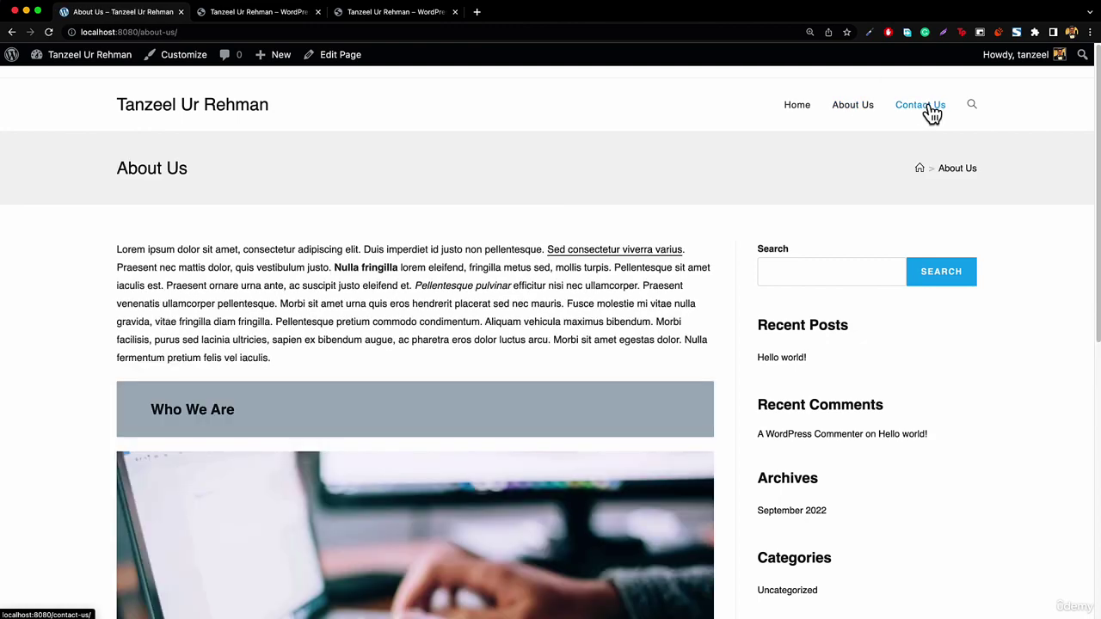
pyautogui.click(931, 112)
pyautogui.scroll(-3, 393, 339)
pyautogui.scroll(3, 435, 325)
pyautogui.click(793, 107)
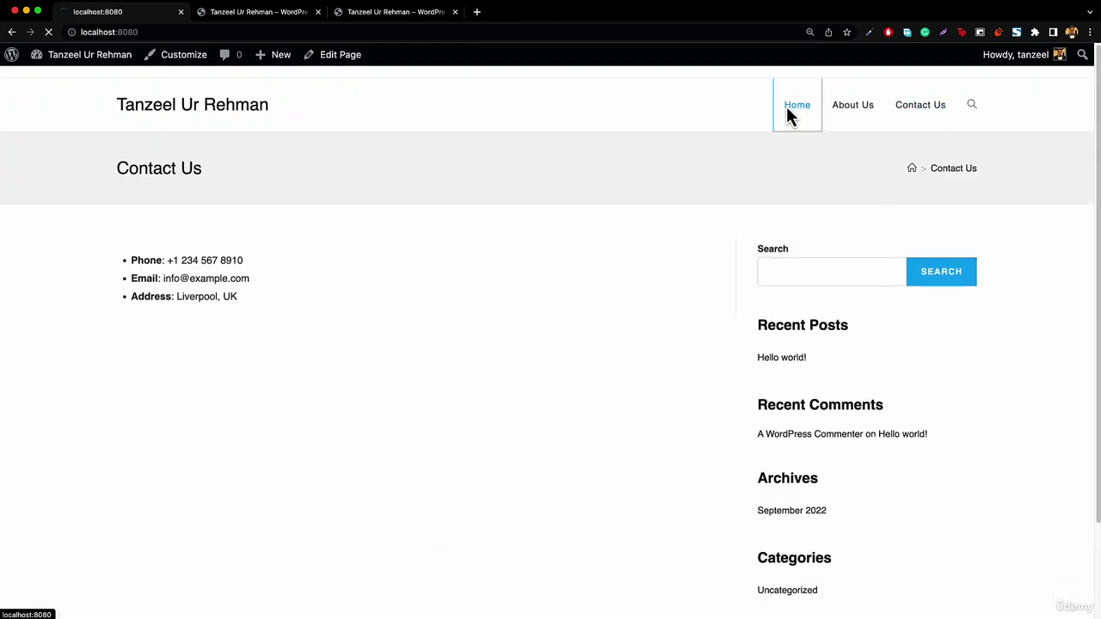
pyautogui.scroll(-5, 451, 301)
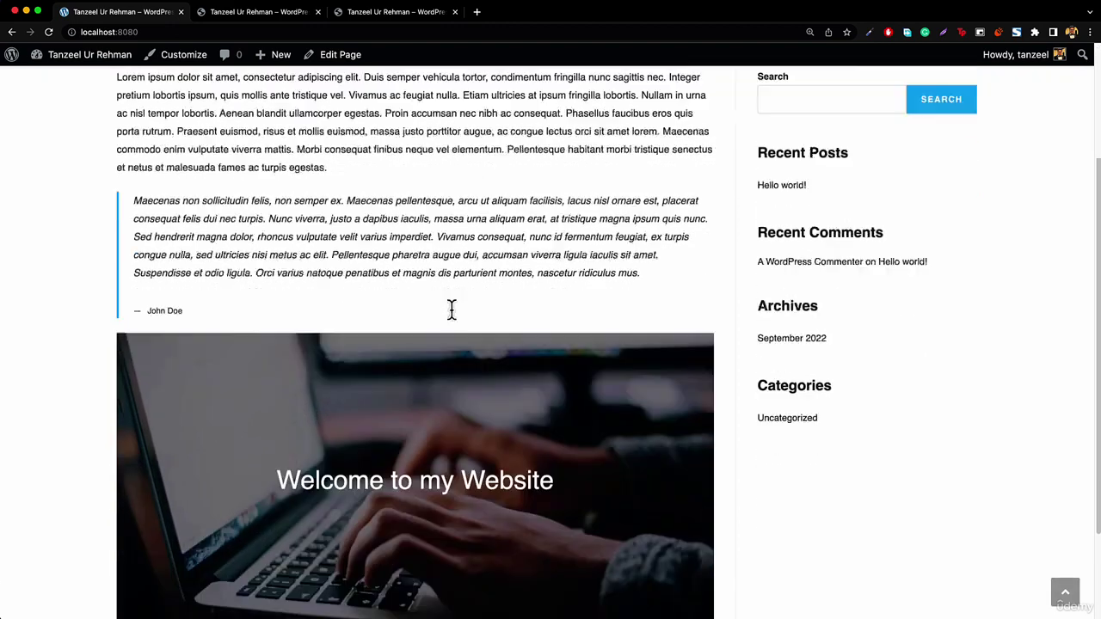
pyautogui.scroll(5, 455, 320)
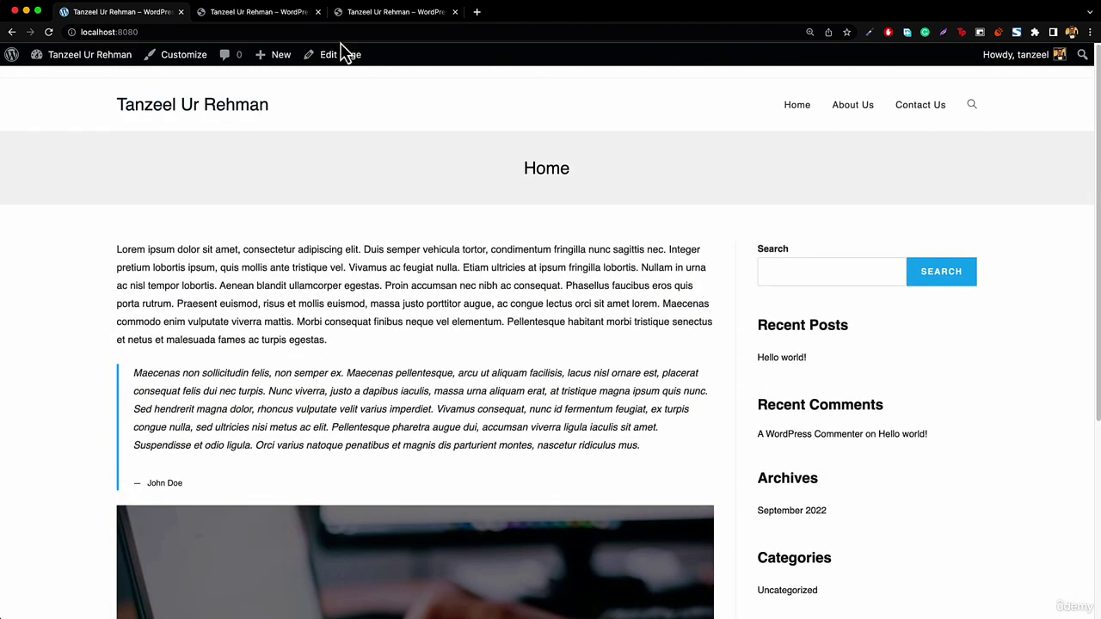
# Step: Compare the local site with the itanzeel.com page and reset the local site's browser zoom to default
pyautogui.click(378, 20)
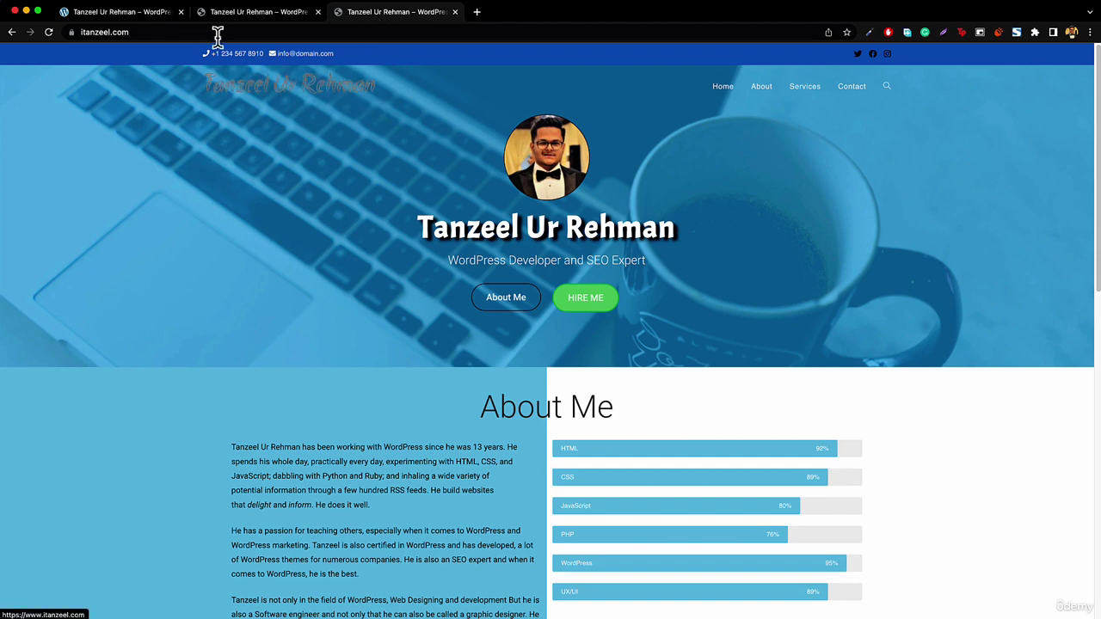
pyautogui.click(119, 14)
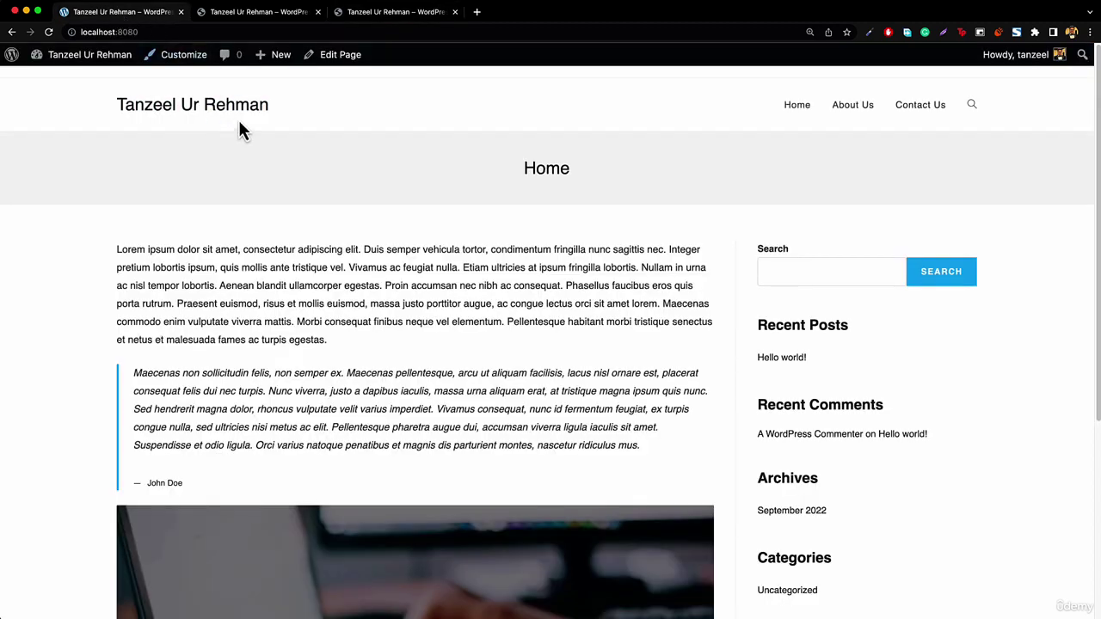
pyautogui.click(810, 32)
pyautogui.click(826, 57)
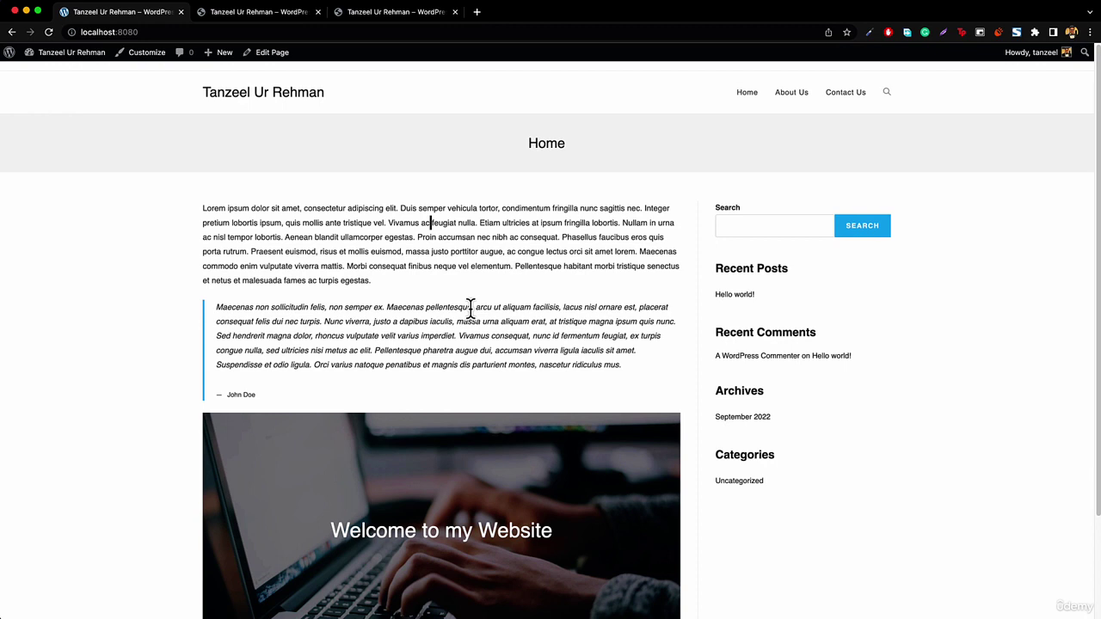
# Step: Enlarge the local site's Home page with the browser zoom and restore the default zoom
pyautogui.press('super+equal')
pyautogui.press('super+equal')
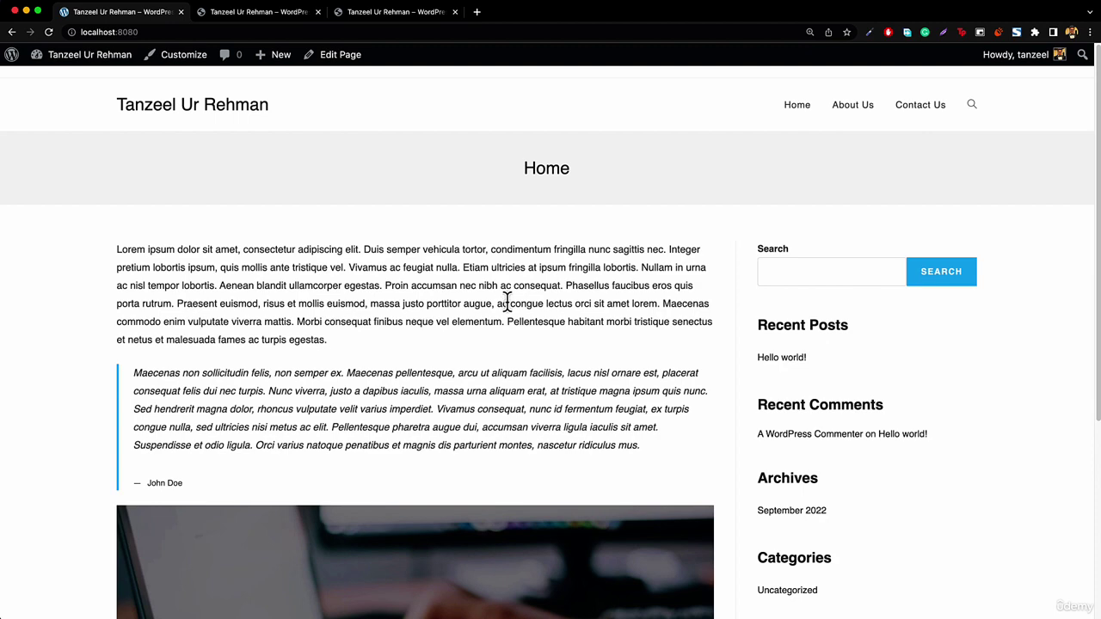
pyautogui.press('super+minus')
pyautogui.press('super+minus')
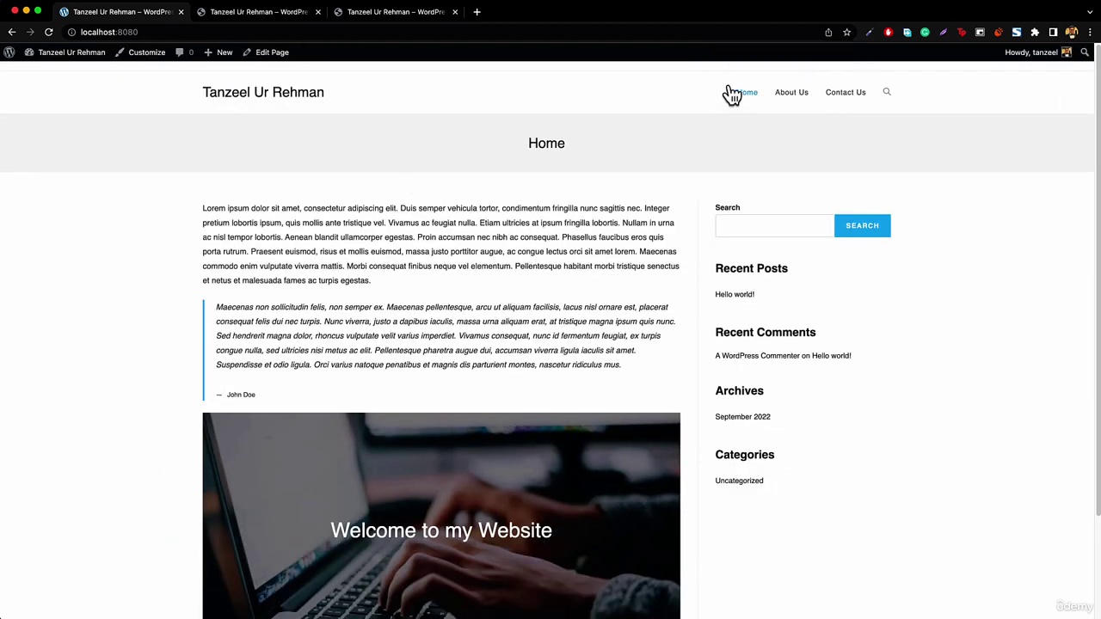
# Step: Look over the Home page, return to the WordPress dashboard, and open the theme customizer
pyautogui.scroll(-2, 582, 276)
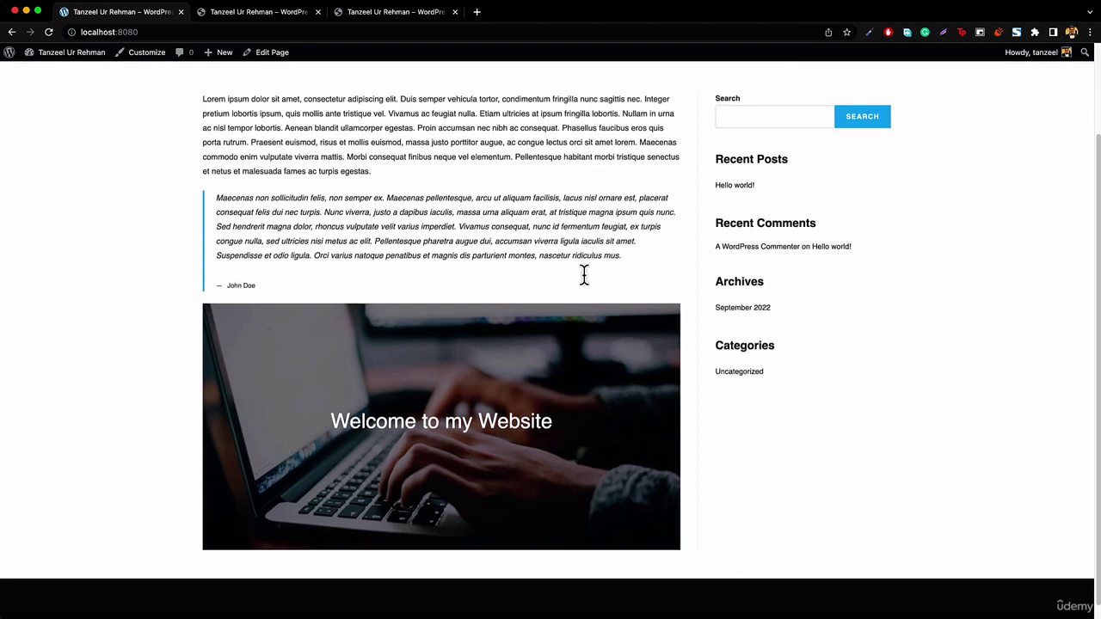
pyautogui.scroll(2, 525, 331)
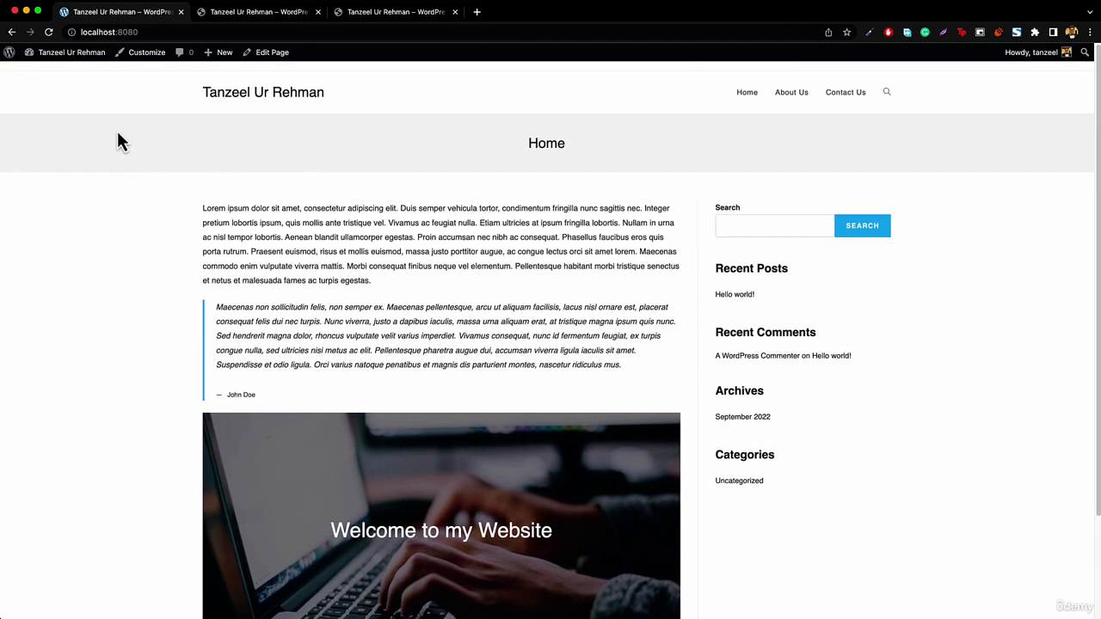
pyautogui.moveTo(64, 55)
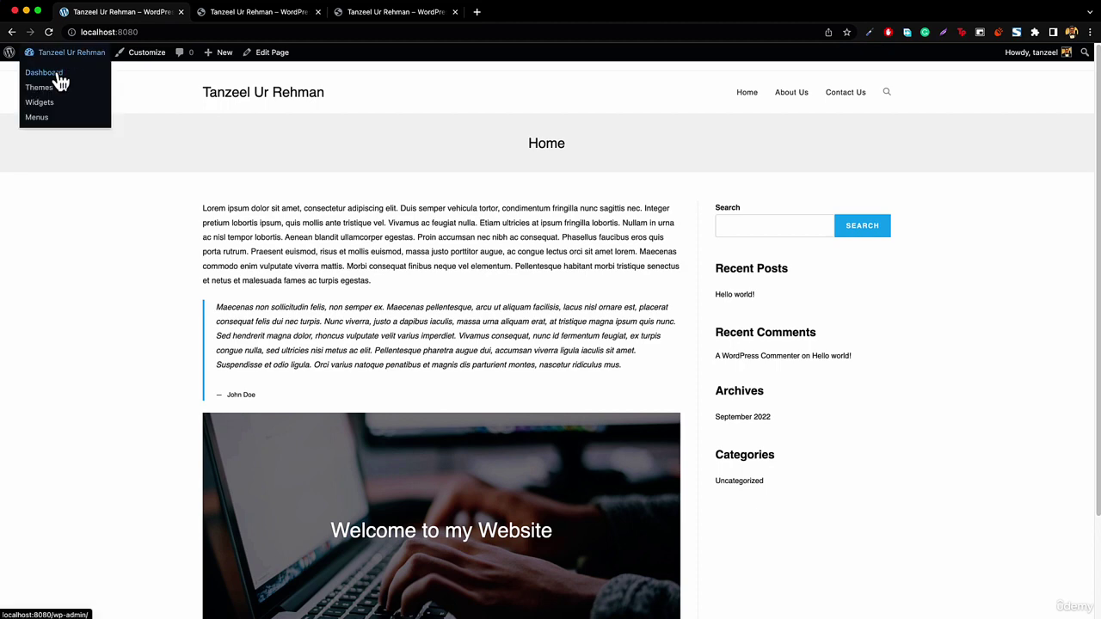
pyautogui.click(57, 75)
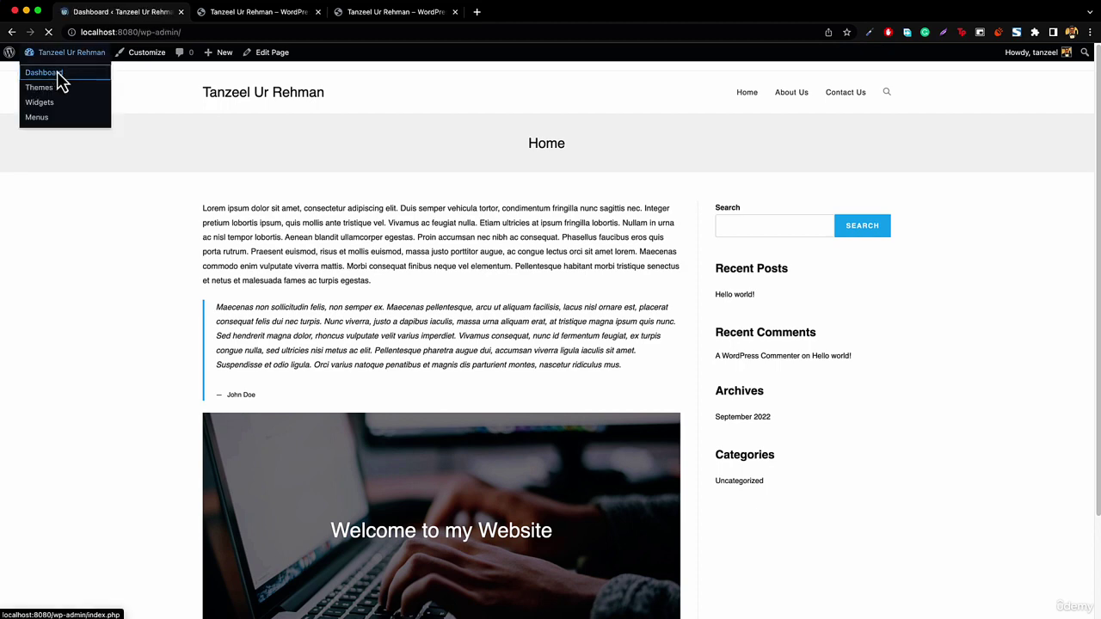
pyautogui.moveTo(52, 242)
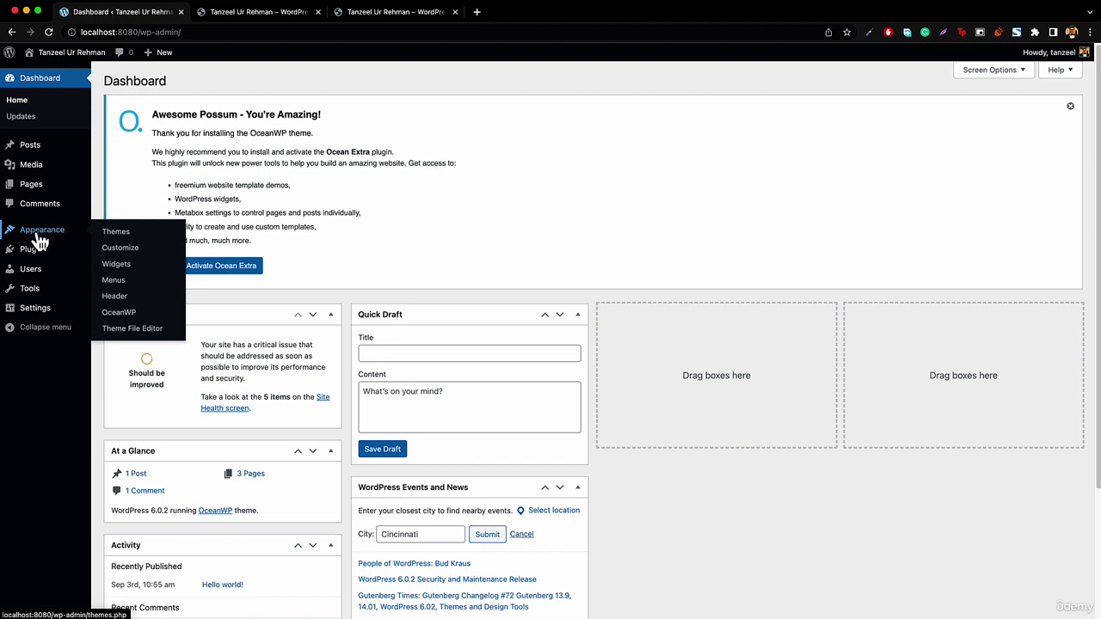
pyautogui.click(125, 251)
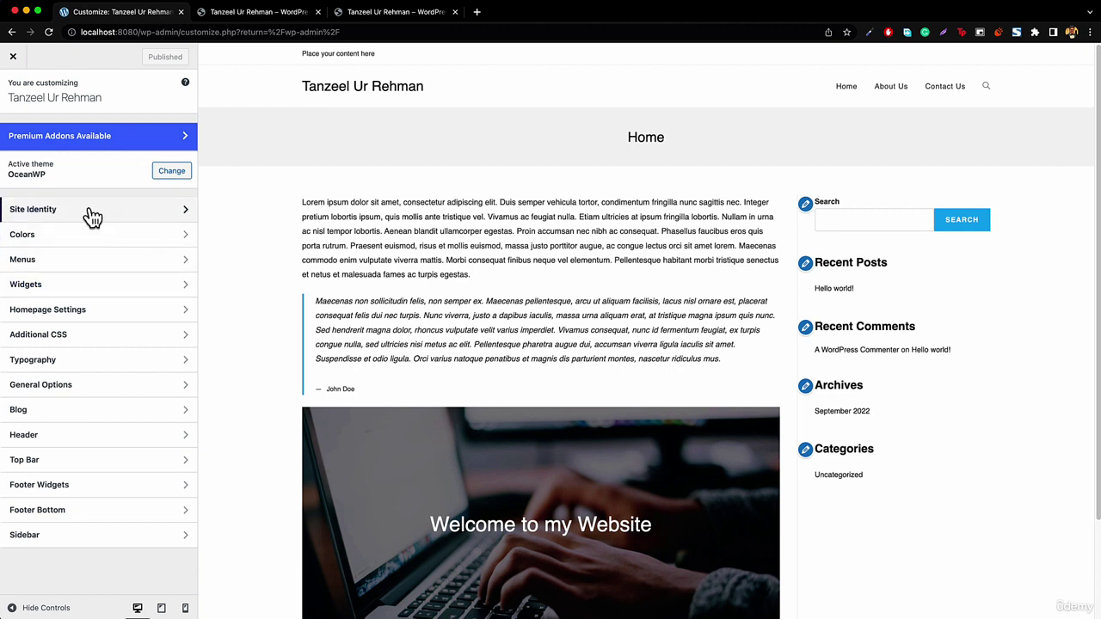
# Step: Review the OceanWP customizer's Site Identity and Menus settings and return to the section list
pyautogui.click(53, 210)
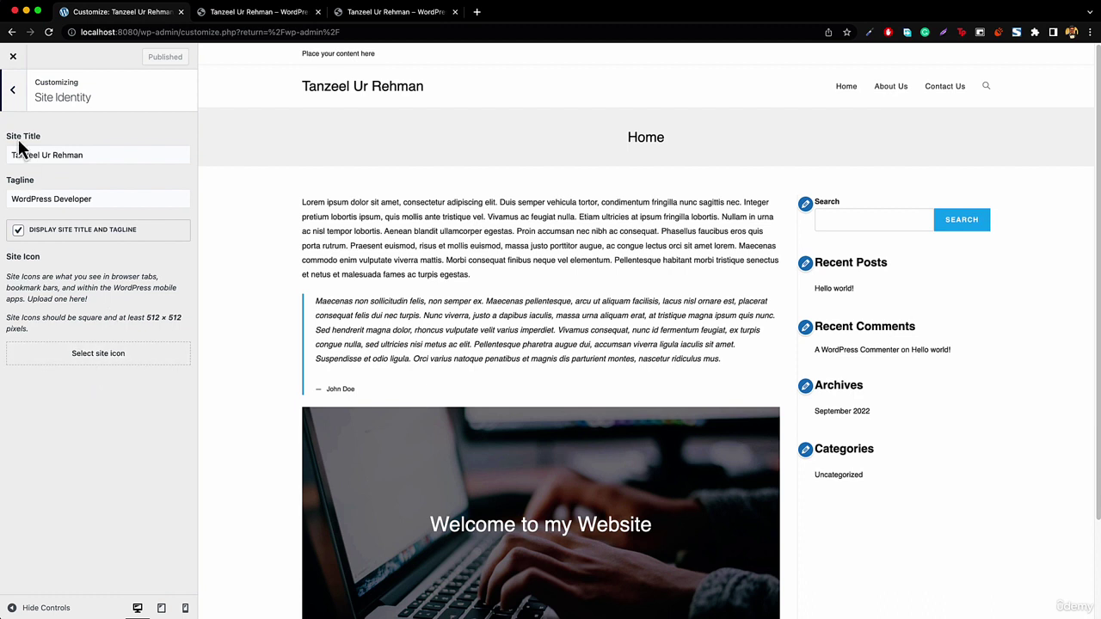
pyautogui.click(15, 93)
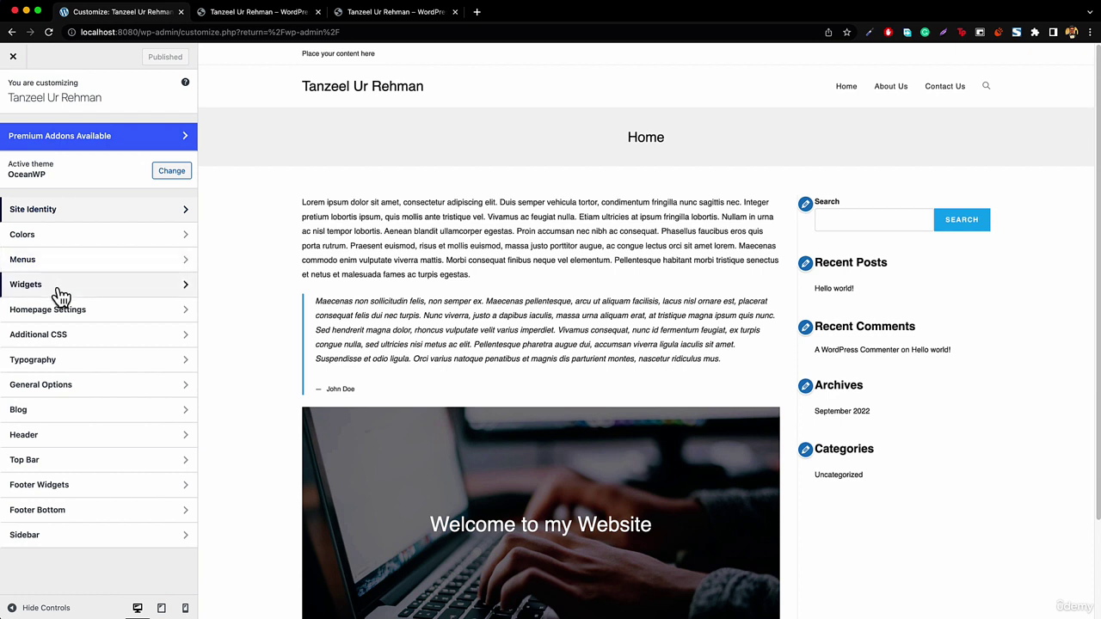
pyautogui.click(37, 263)
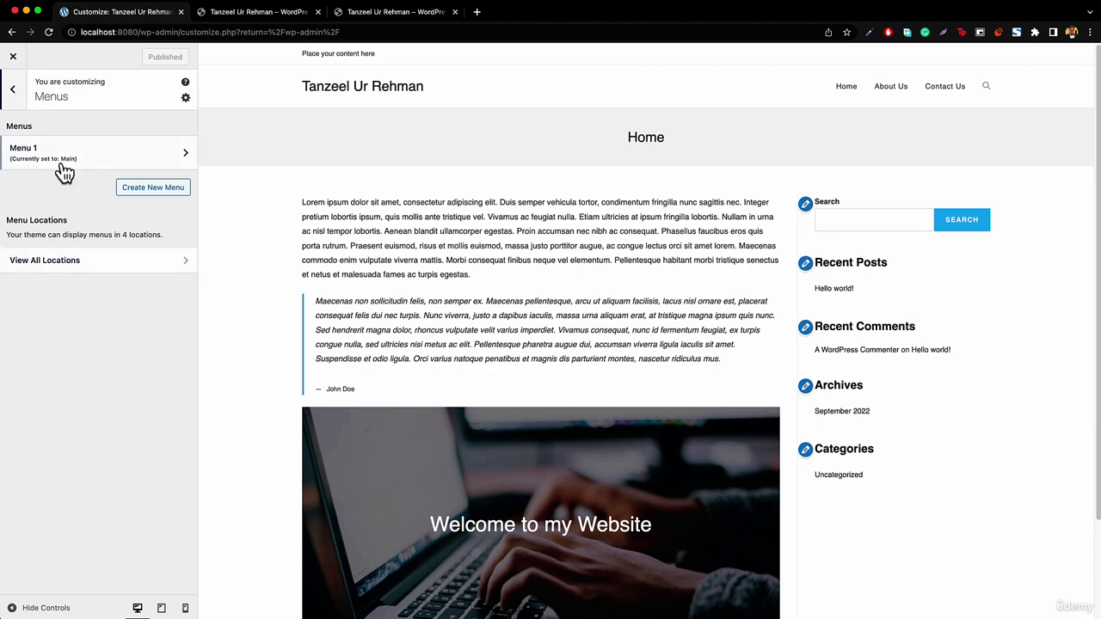
pyautogui.click(13, 90)
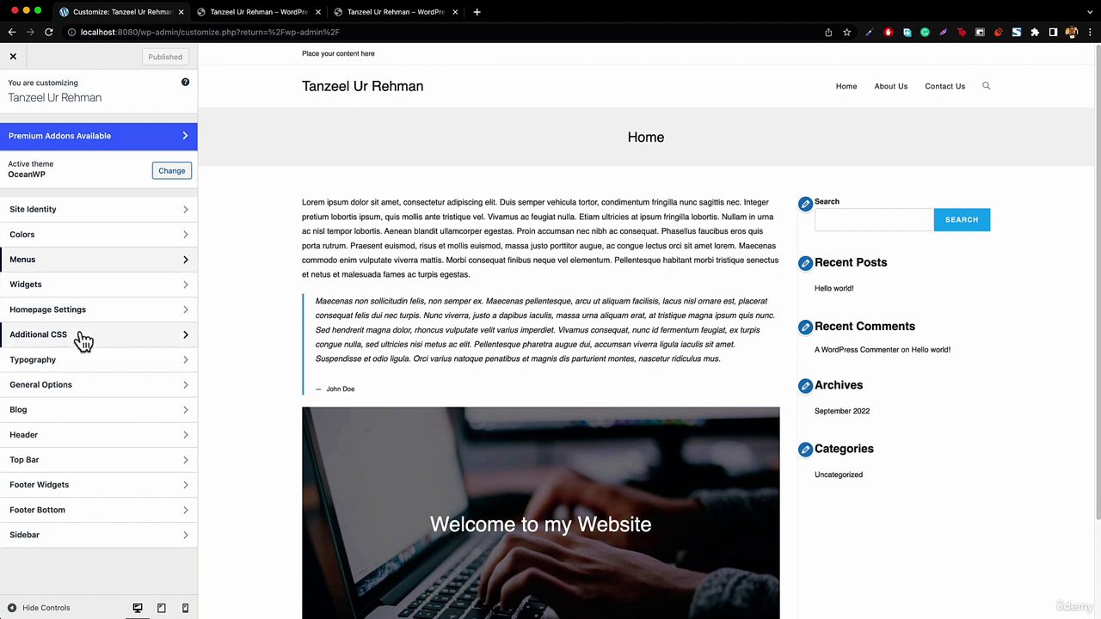
# Step: Open the customizer's Top Bar settings and compare the preview's top bar with the one on itanzeel.com
pyautogui.click(48, 462)
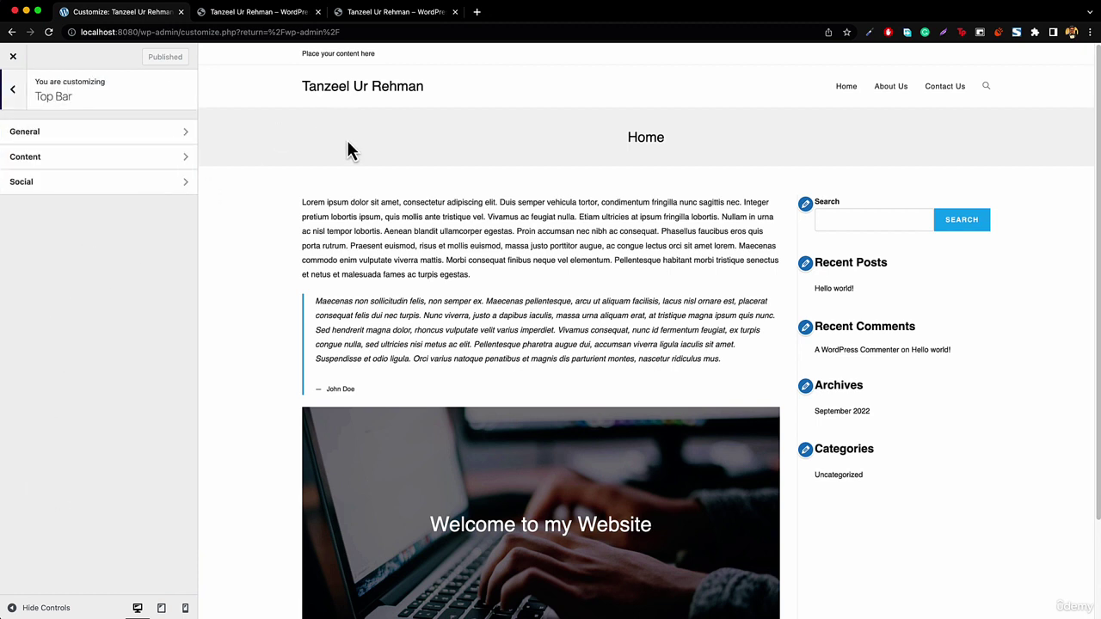
pyautogui.moveTo(376, 18); pyautogui.dragTo(262, 17)
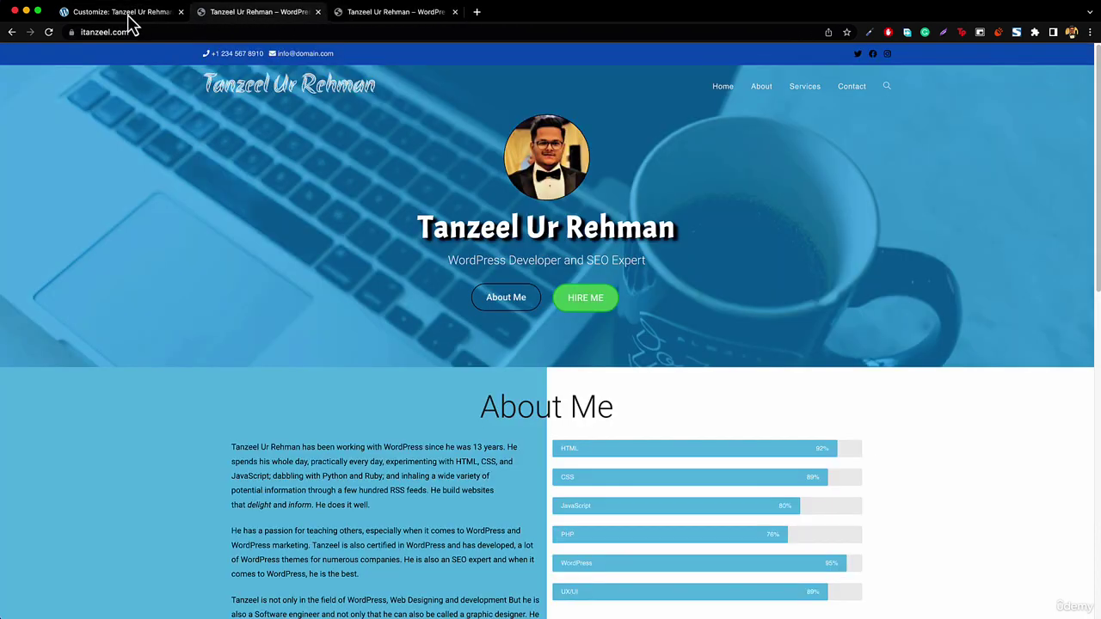
pyautogui.click(127, 11)
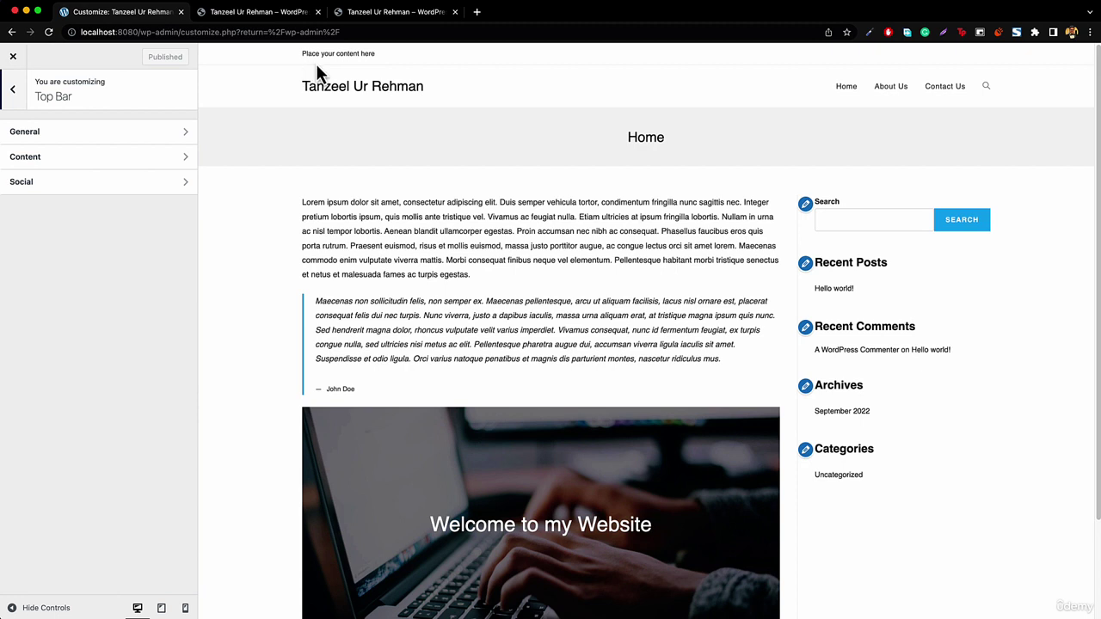
# Step: In the Top Bar's General settings, set the background color to the blue swatch #1e73be, checking the reference site for comparison
pyautogui.click(80, 136)
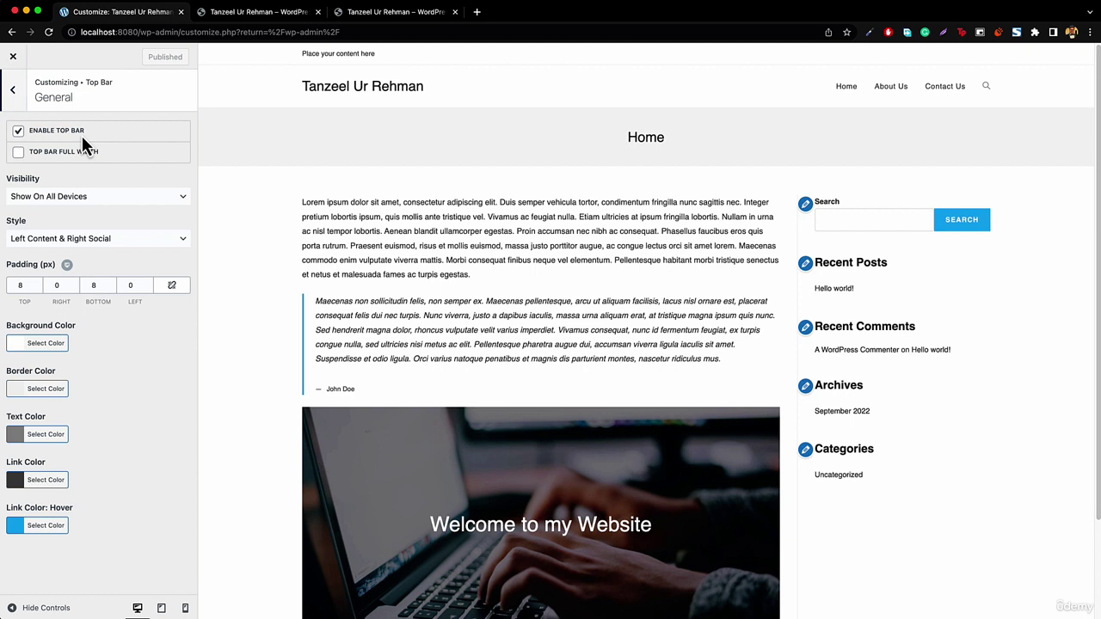
pyautogui.click(264, 15)
pyautogui.click(161, 15)
pyautogui.click(43, 349)
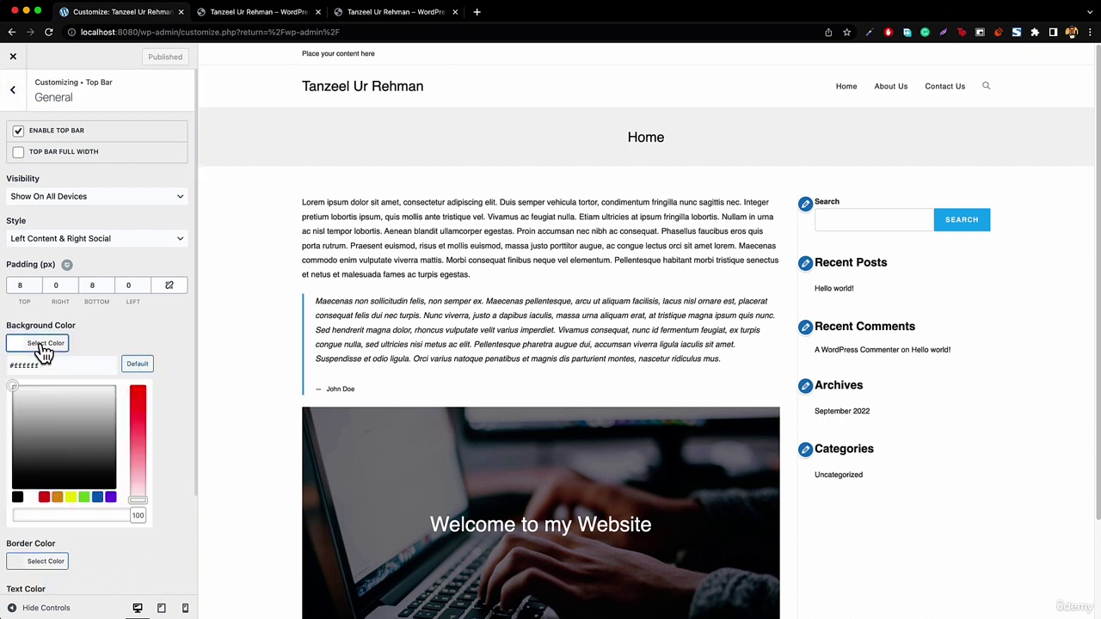
pyautogui.click(98, 498)
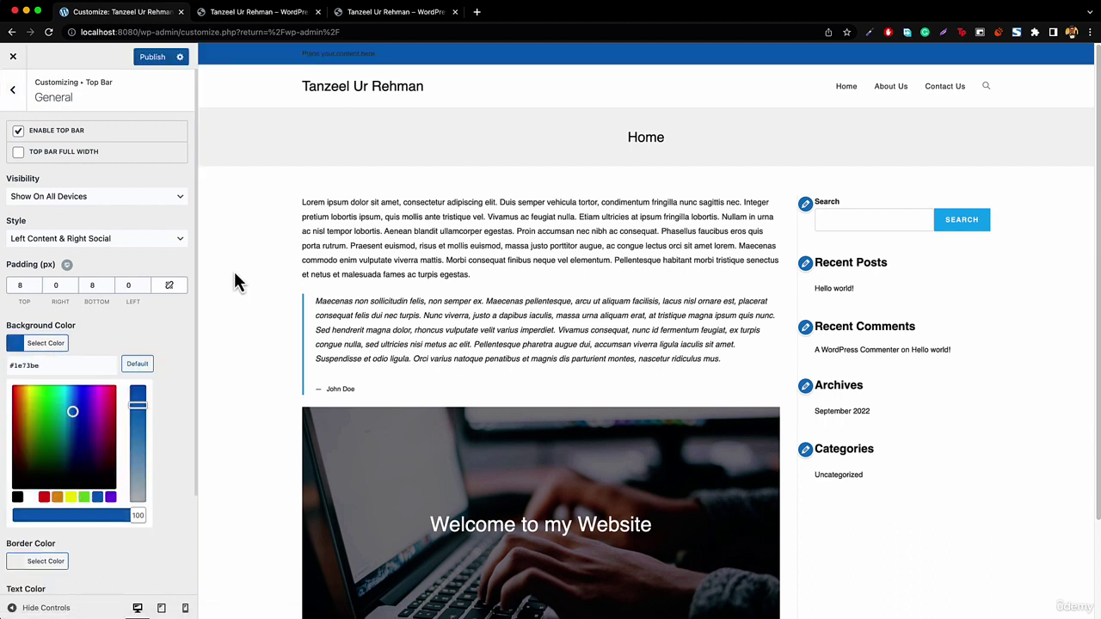
pyautogui.click(38, 343)
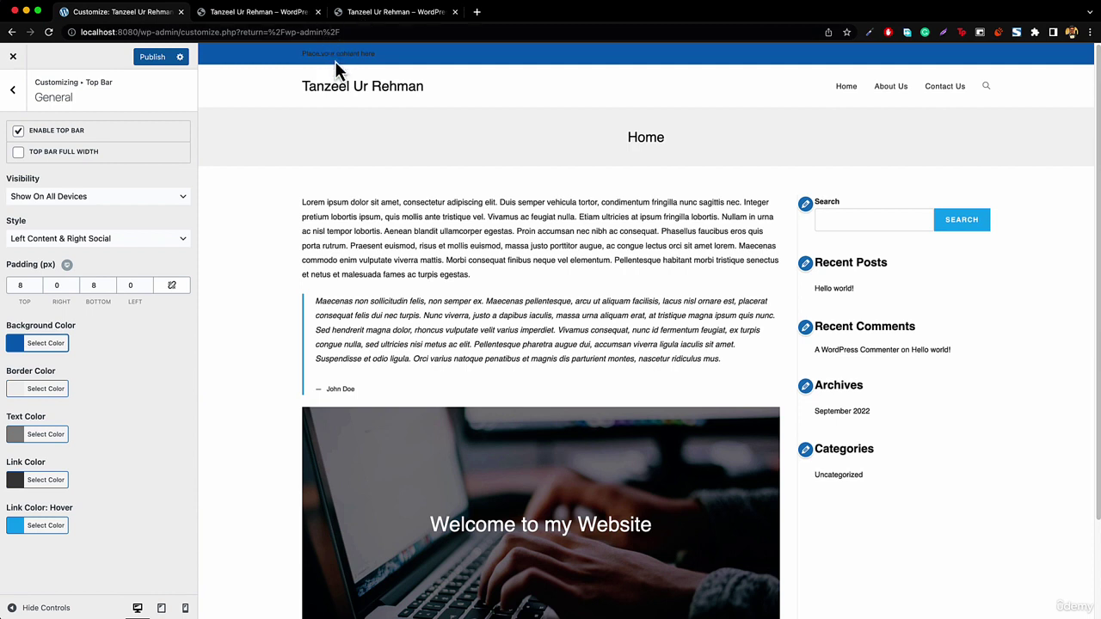
# Step: Set the top bar's text color to white (#ffffff) and compare the result with the top bar on itanzeel.com
pyautogui.click(46, 438)
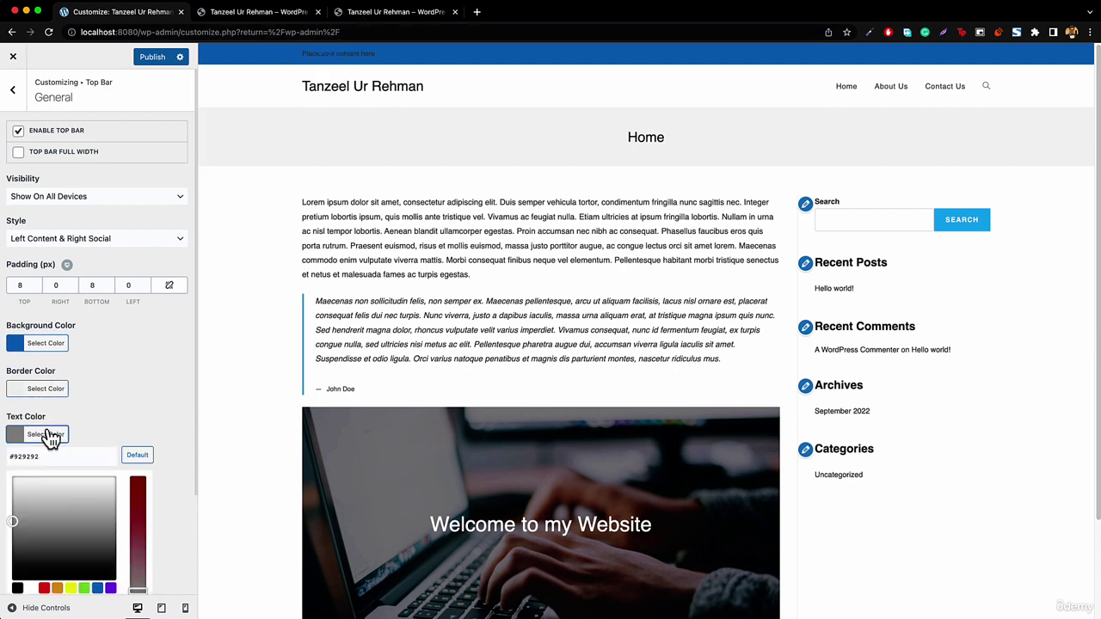
pyautogui.click(31, 589)
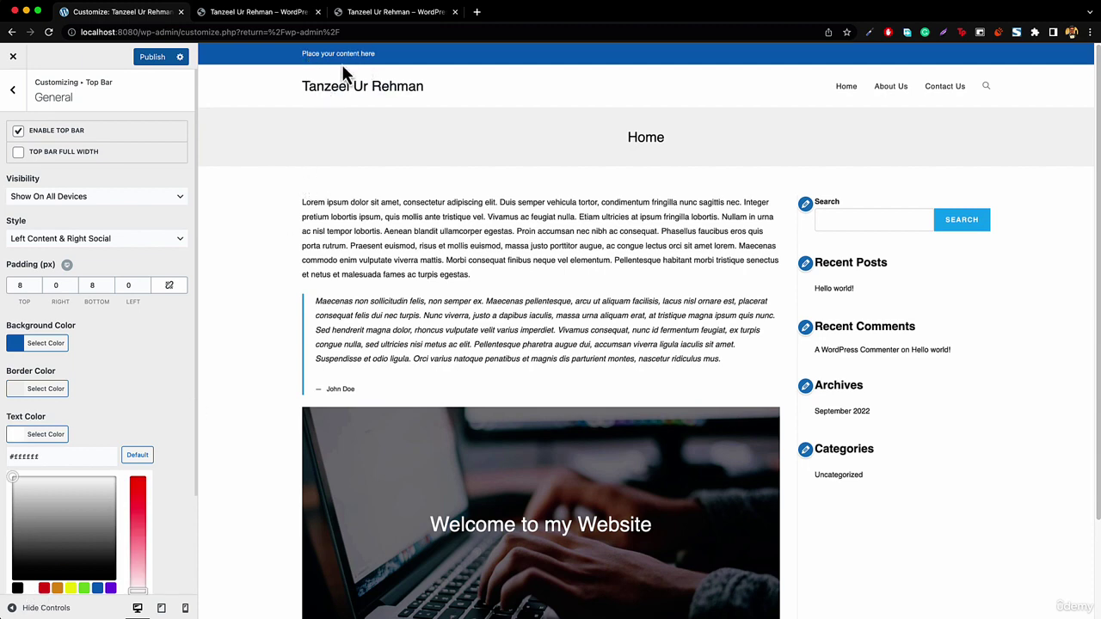
pyautogui.click(260, 16)
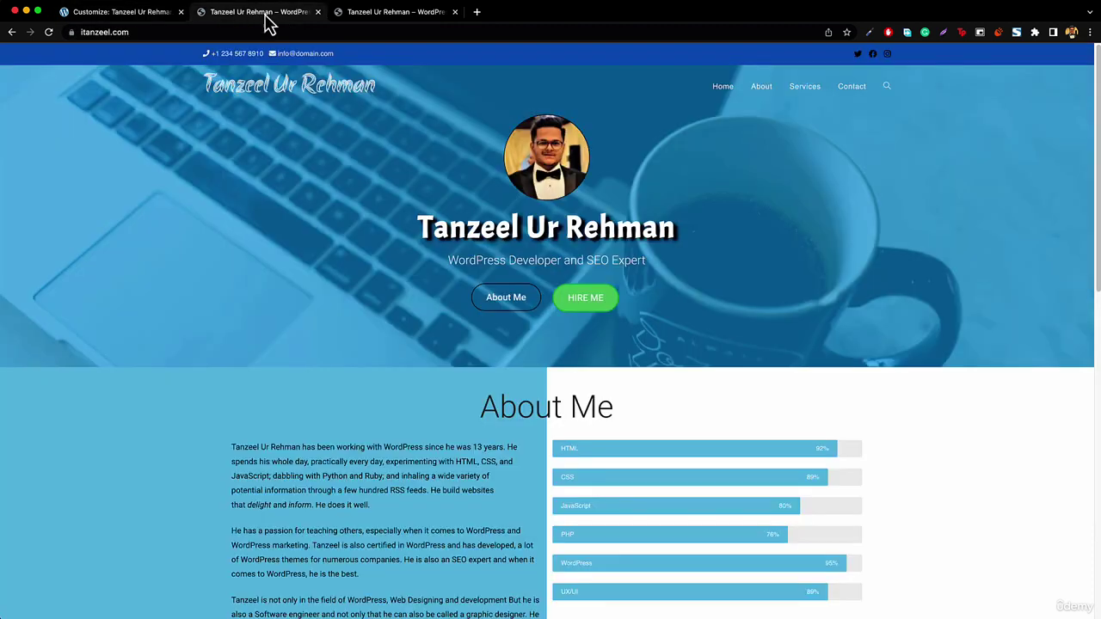
pyautogui.click(117, 17)
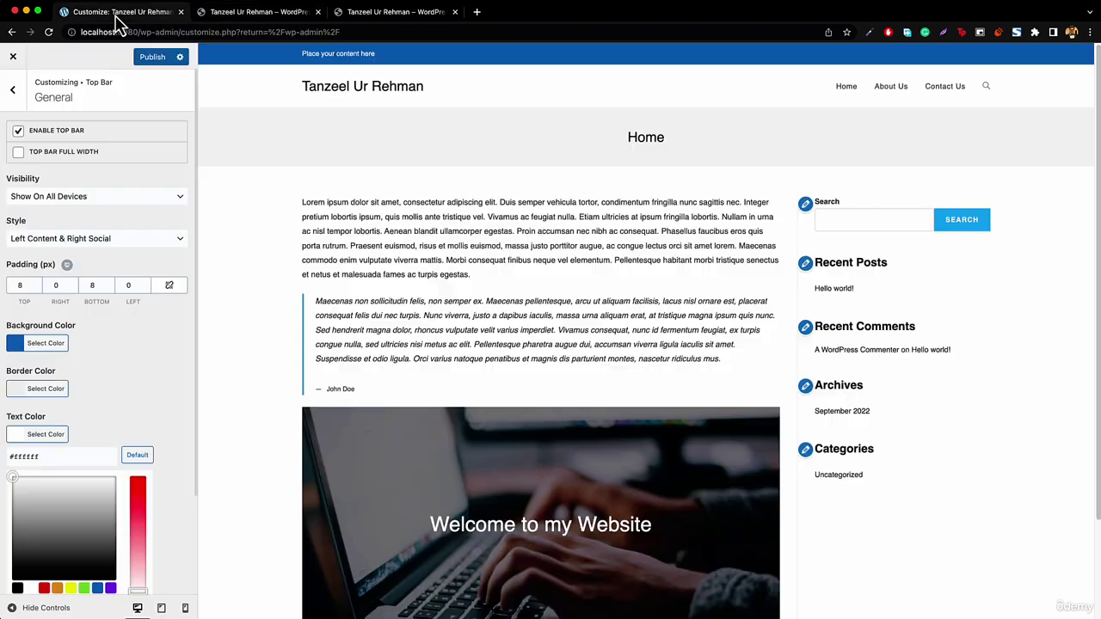
# Step: In the Header's General settings, set the background color to the blue swatch #1e73be
pyautogui.click(12, 92)
pyautogui.click(12, 92)
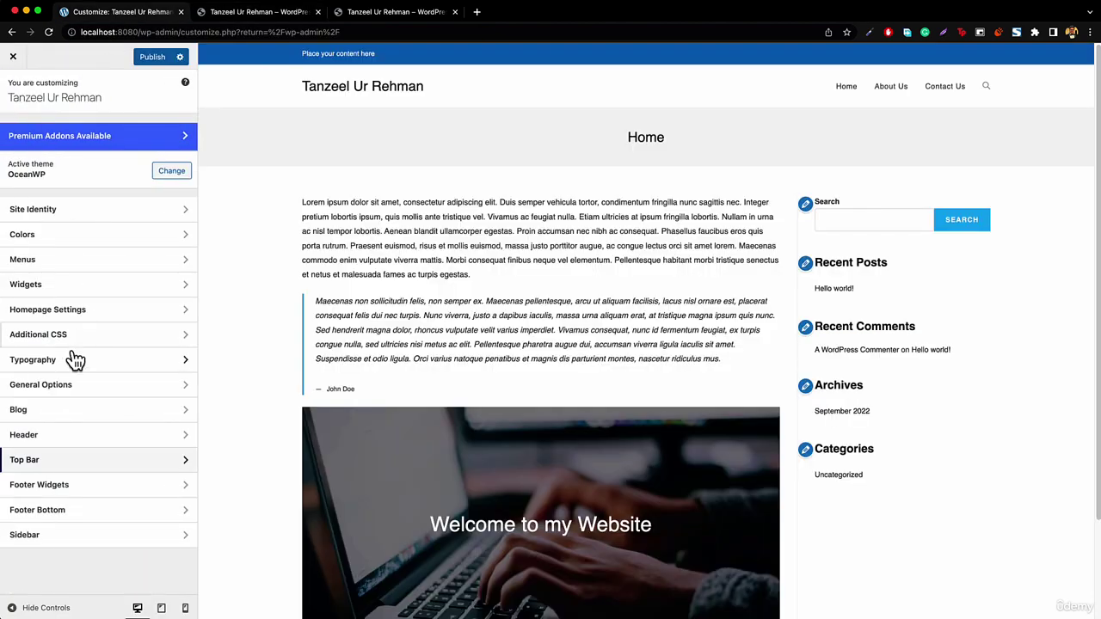
pyautogui.click(47, 439)
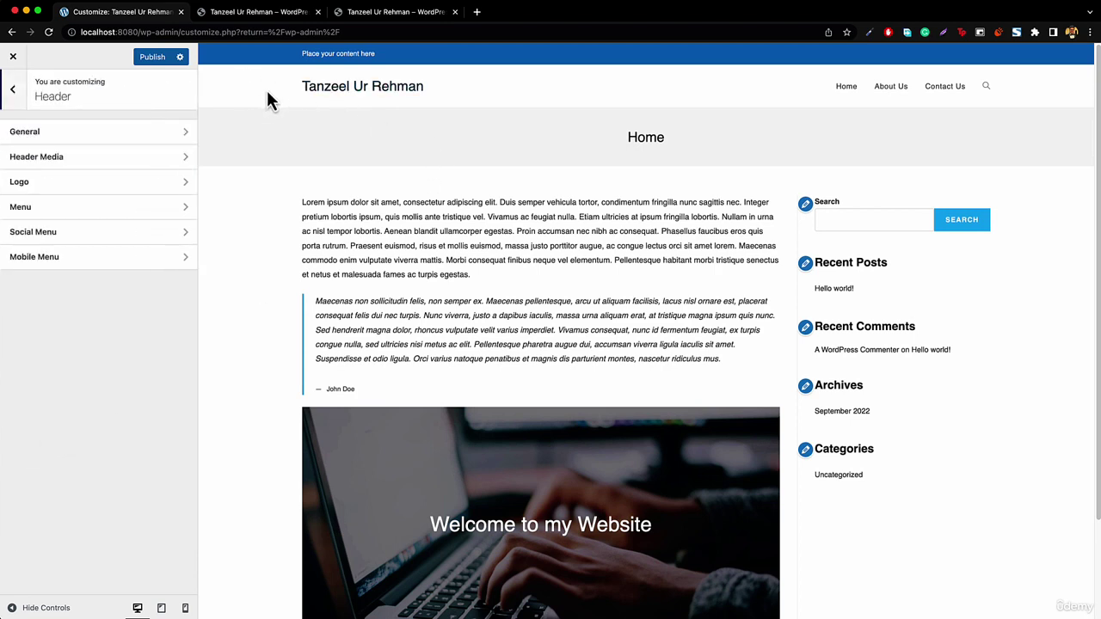
pyautogui.click(66, 142)
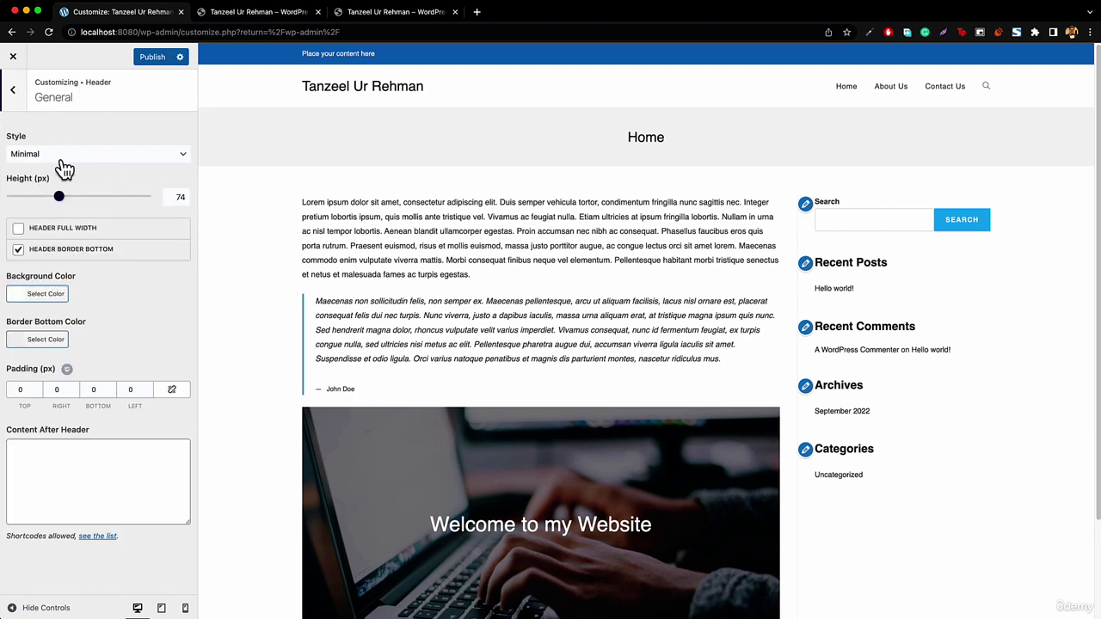
pyautogui.click(46, 297)
pyautogui.click(99, 449)
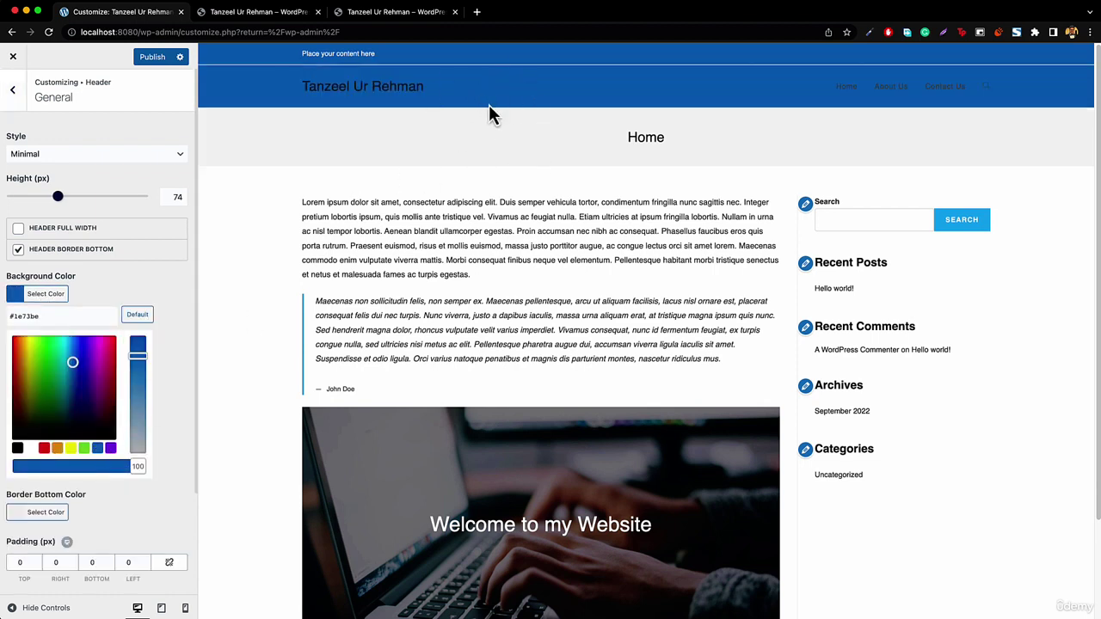
# Step: In the Header's Menu settings, set the main link color to white (#ffffff) and look through the remaining styling options
pyautogui.click(13, 91)
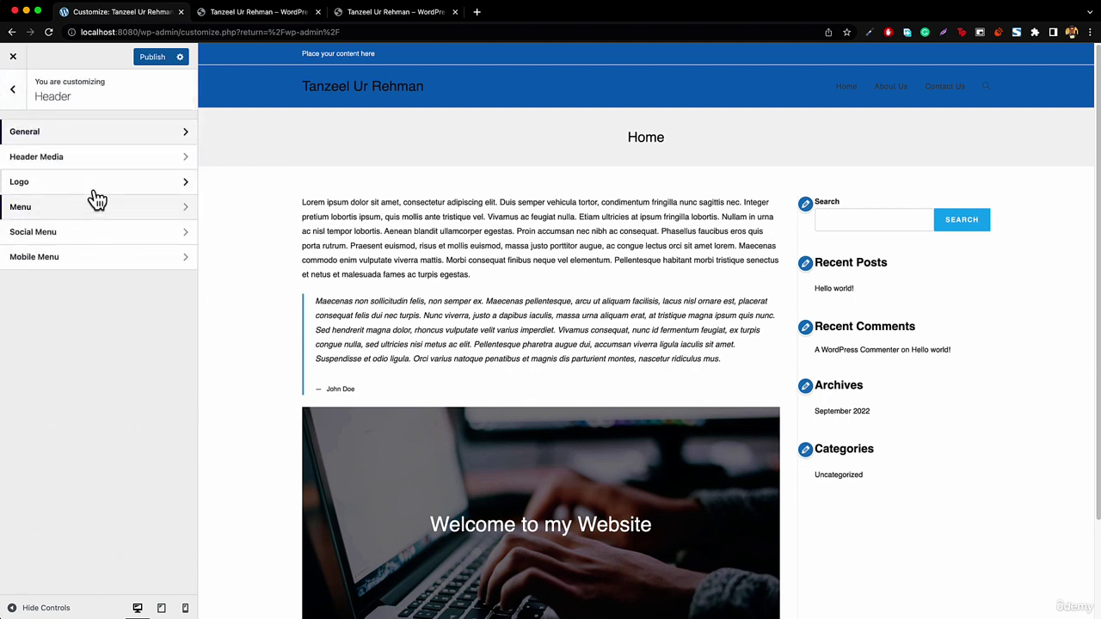
pyautogui.click(49, 208)
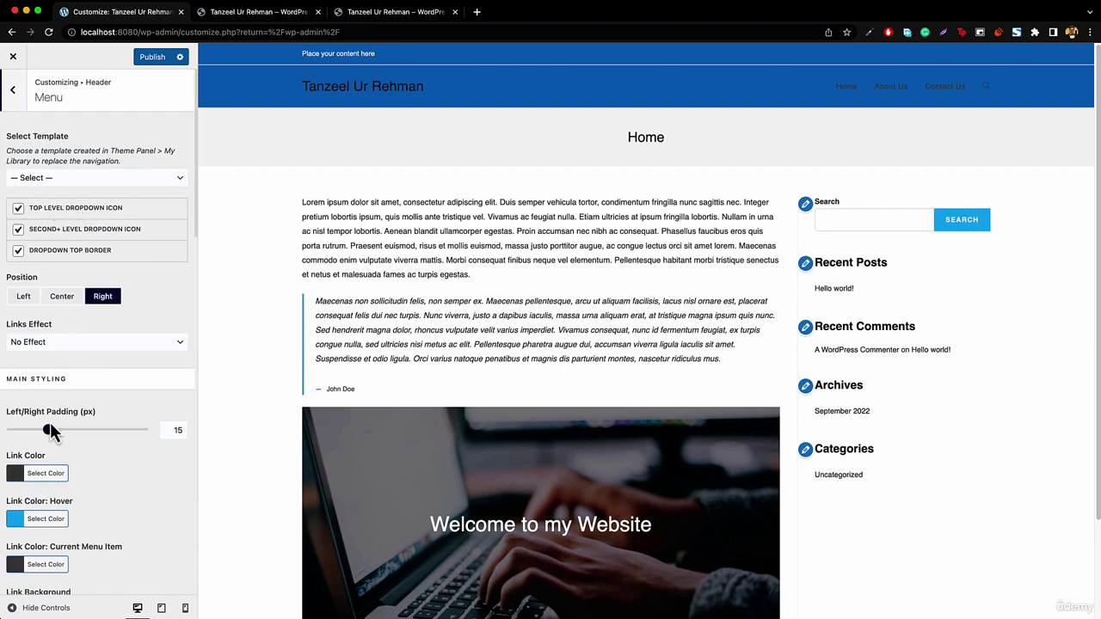
pyautogui.scroll(-2, 50, 426)
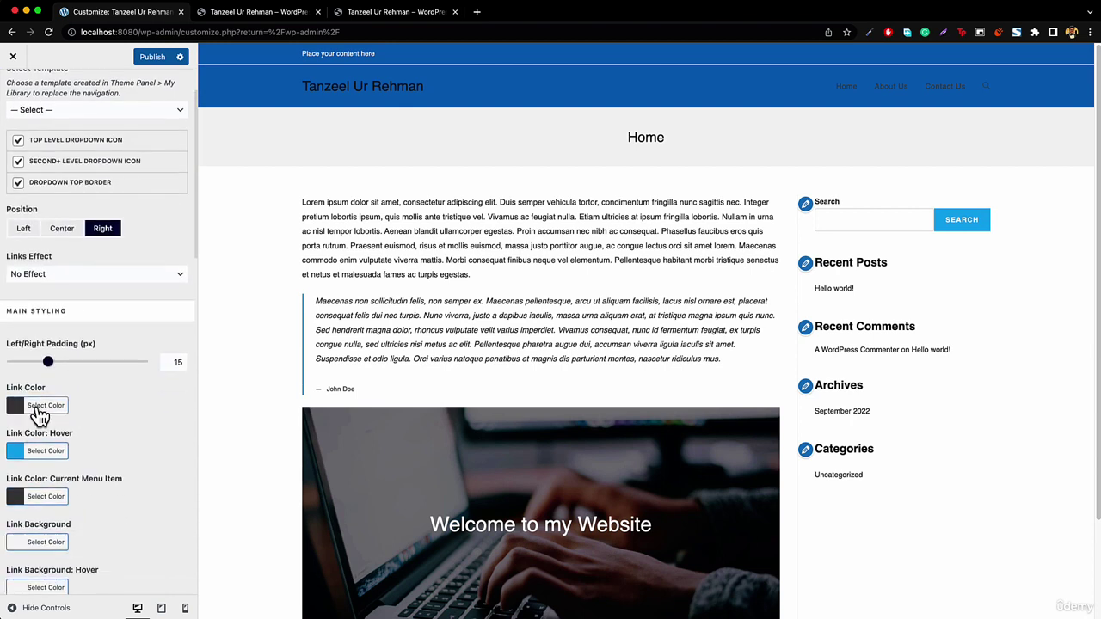
pyautogui.click(39, 411)
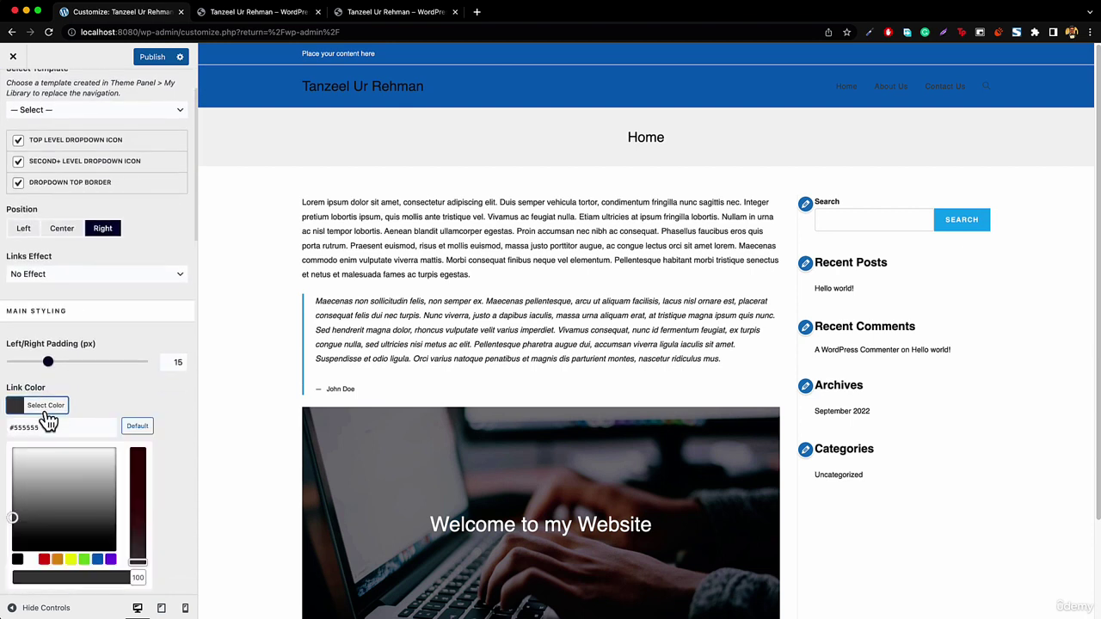
pyautogui.click(29, 560)
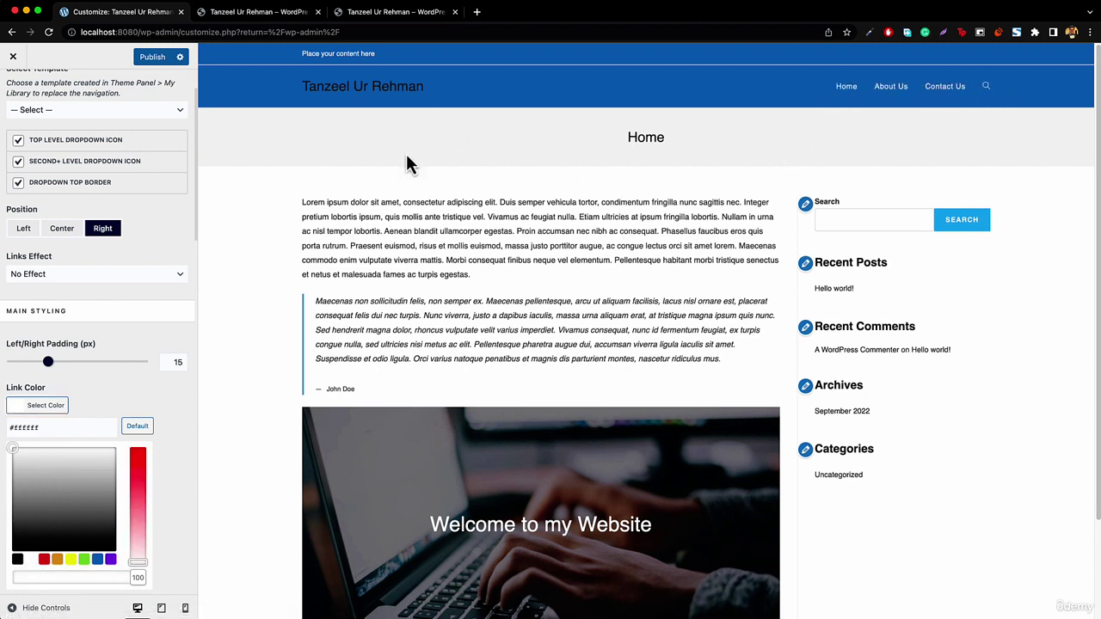
pyautogui.scroll(-5, 155, 232)
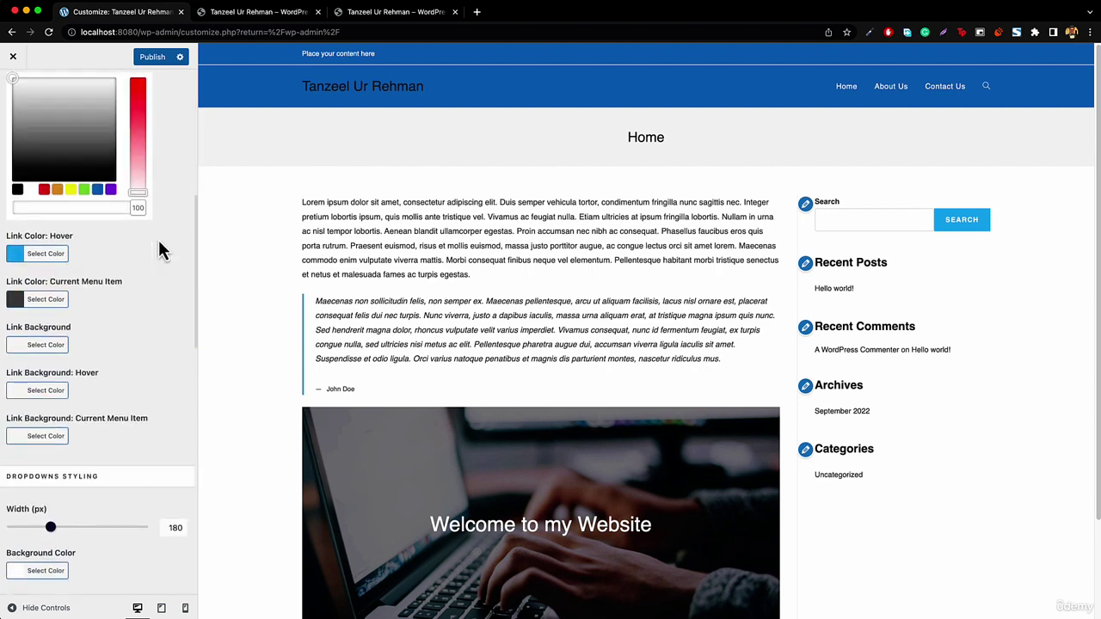
pyautogui.scroll(-4, 159, 240)
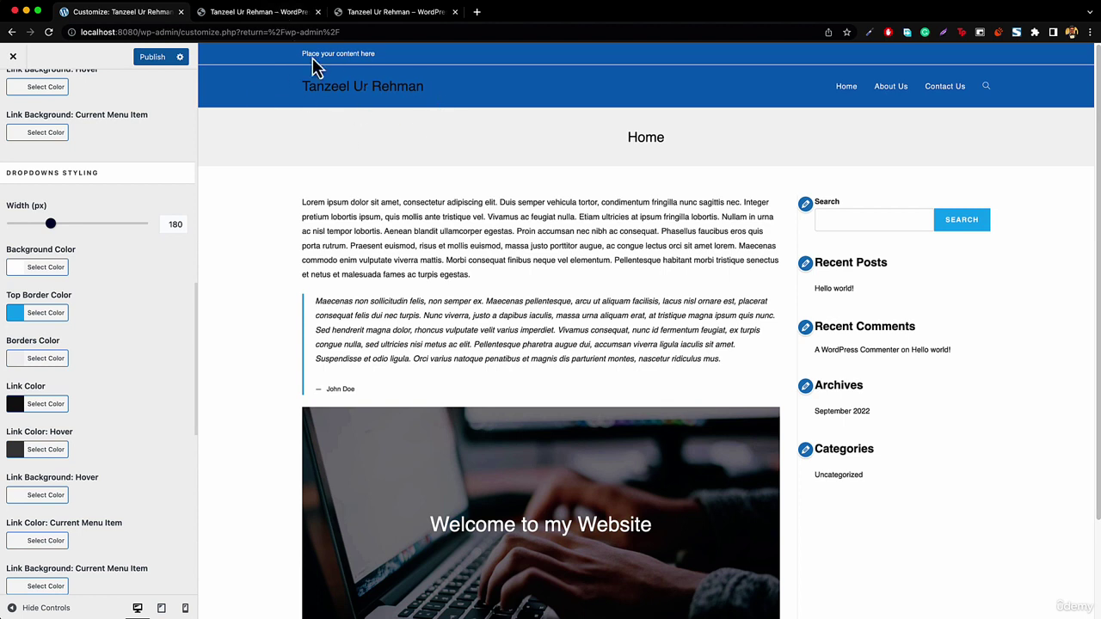
pyautogui.scroll(10, 104, 163)
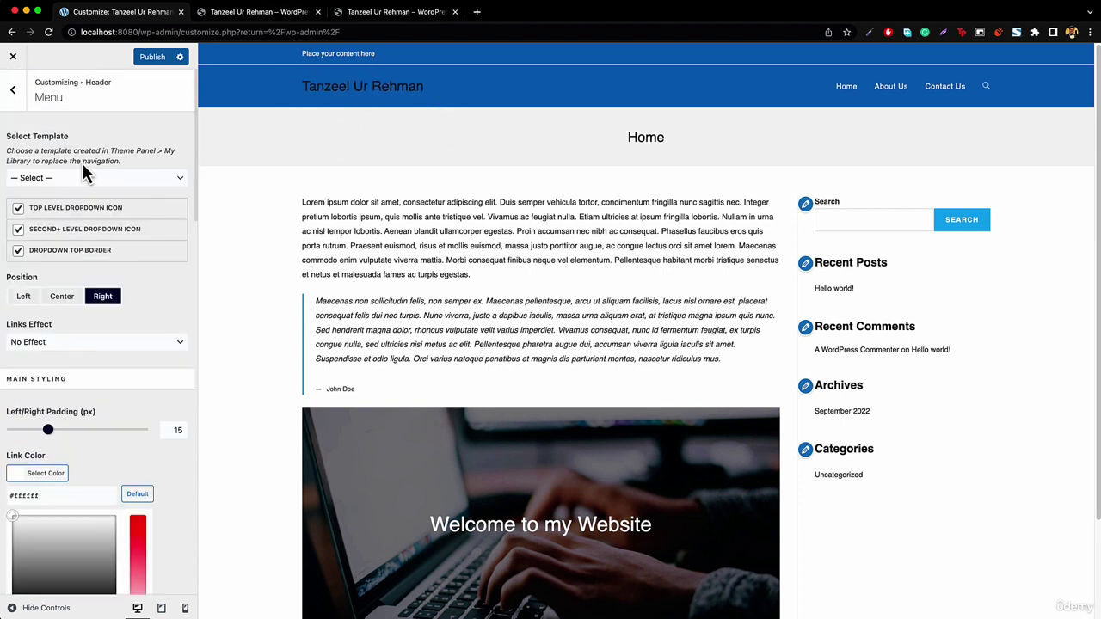
# Step: Review the Footer Widgets settings alongside the footer in the preview and return to the section list
pyautogui.click(12, 93)
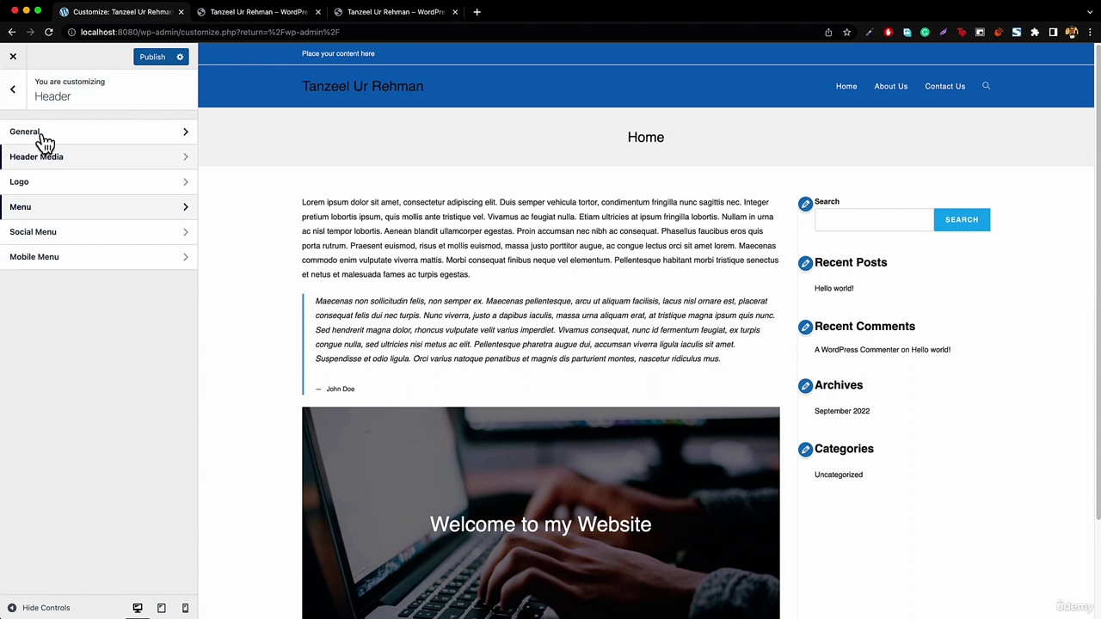
pyautogui.click(19, 92)
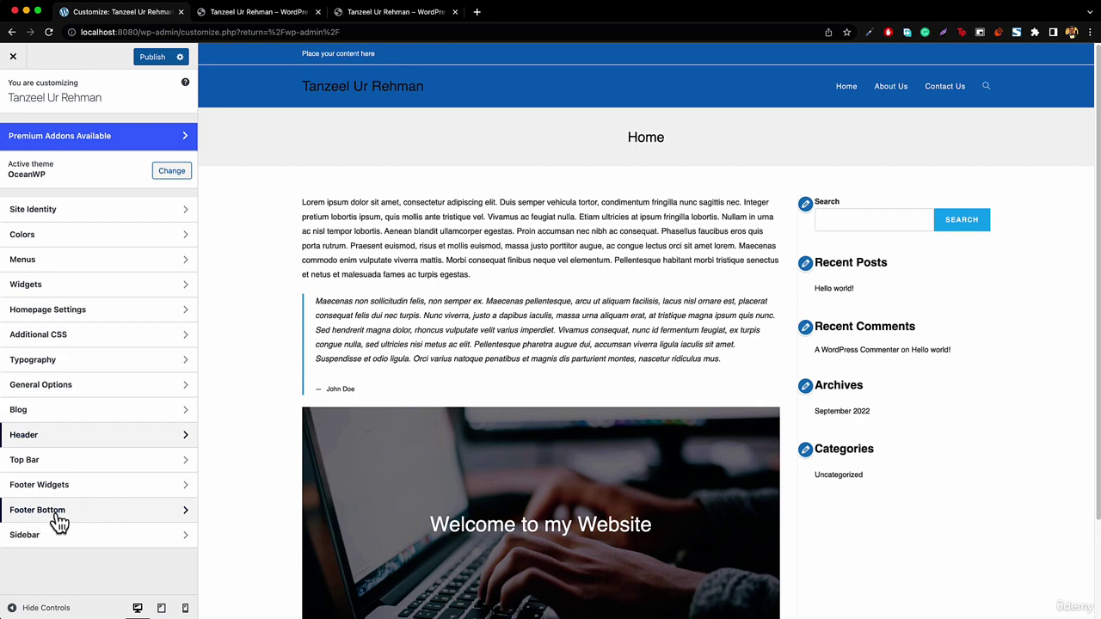
pyautogui.click(51, 487)
pyautogui.scroll(-3, 412, 394)
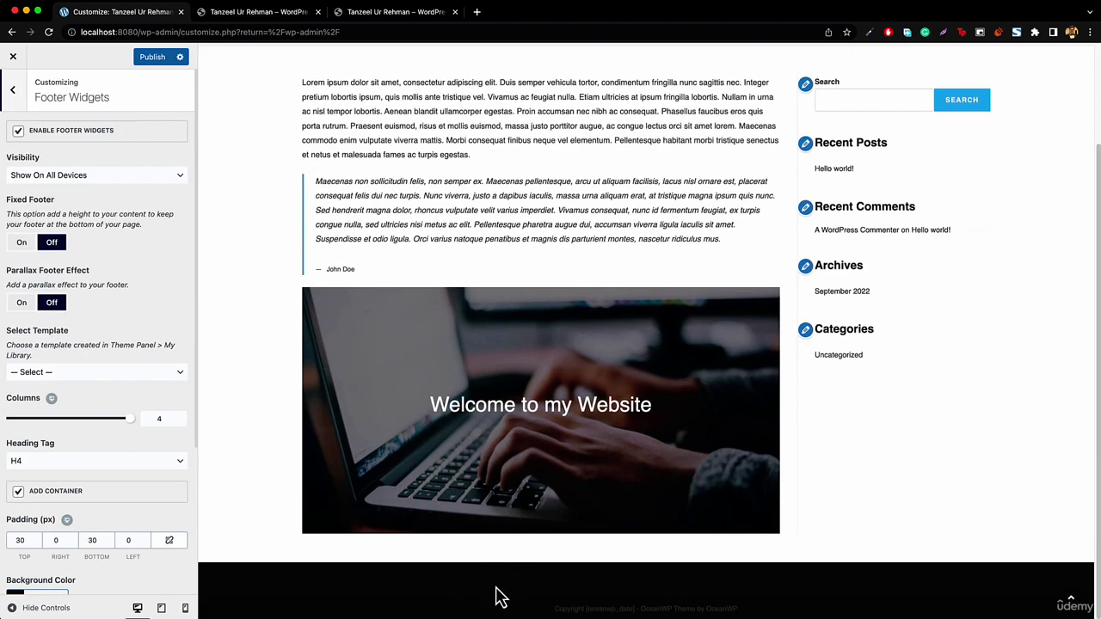
pyautogui.click(13, 90)
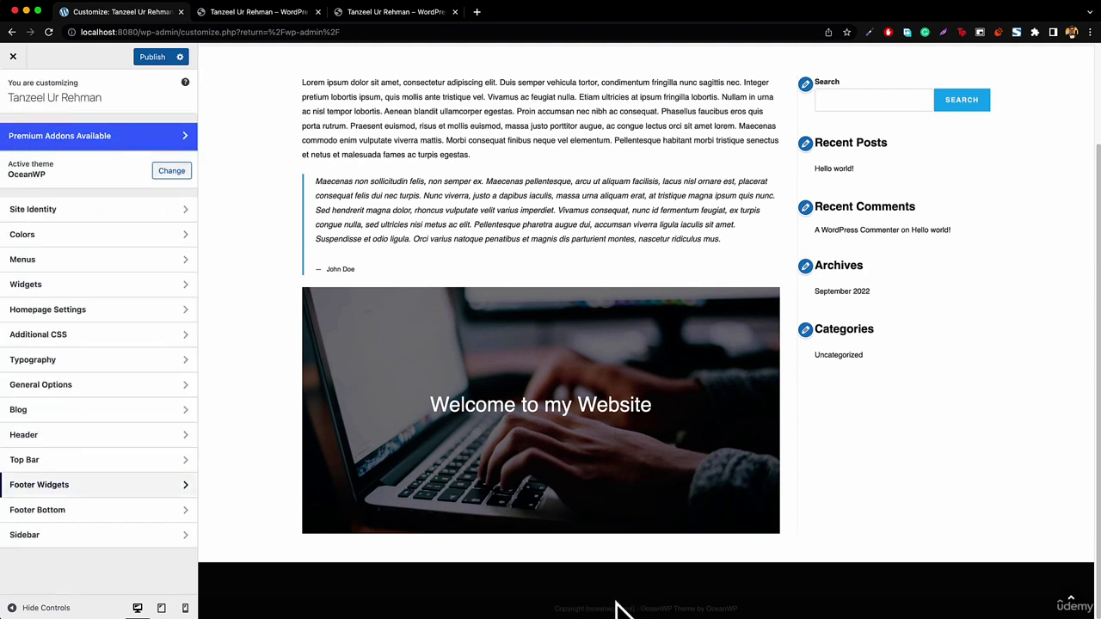
# Step: In the Footer Bottom settings, set the copyright text color to white (#ffffff)
pyautogui.click(69, 524)
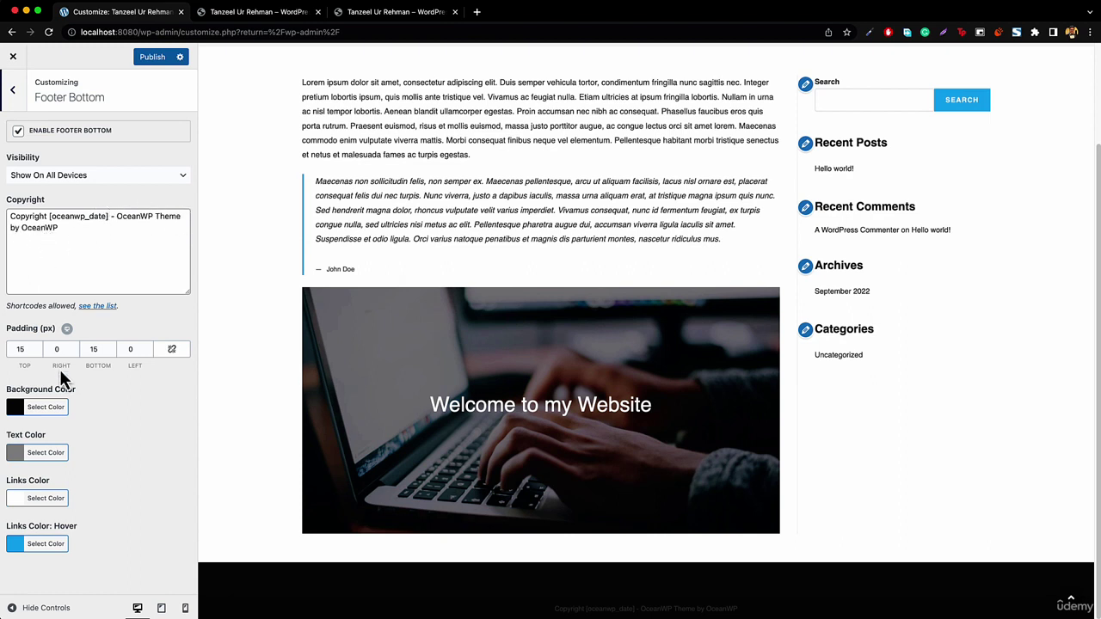
pyautogui.click(28, 453)
pyautogui.moveTo(61, 538); pyautogui.dragTo(13, 496)
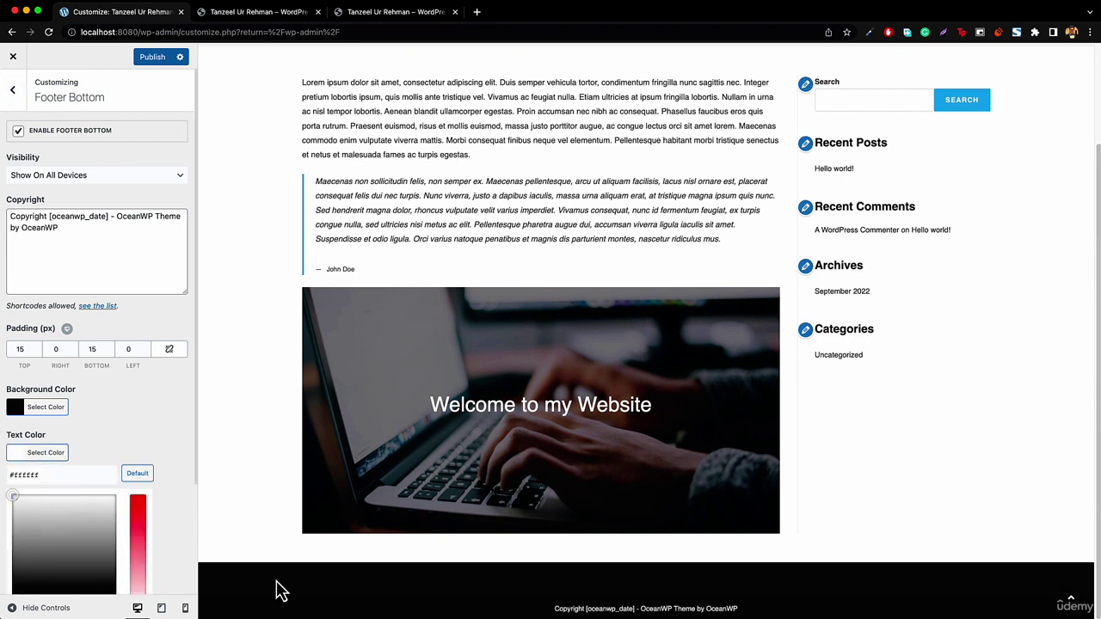
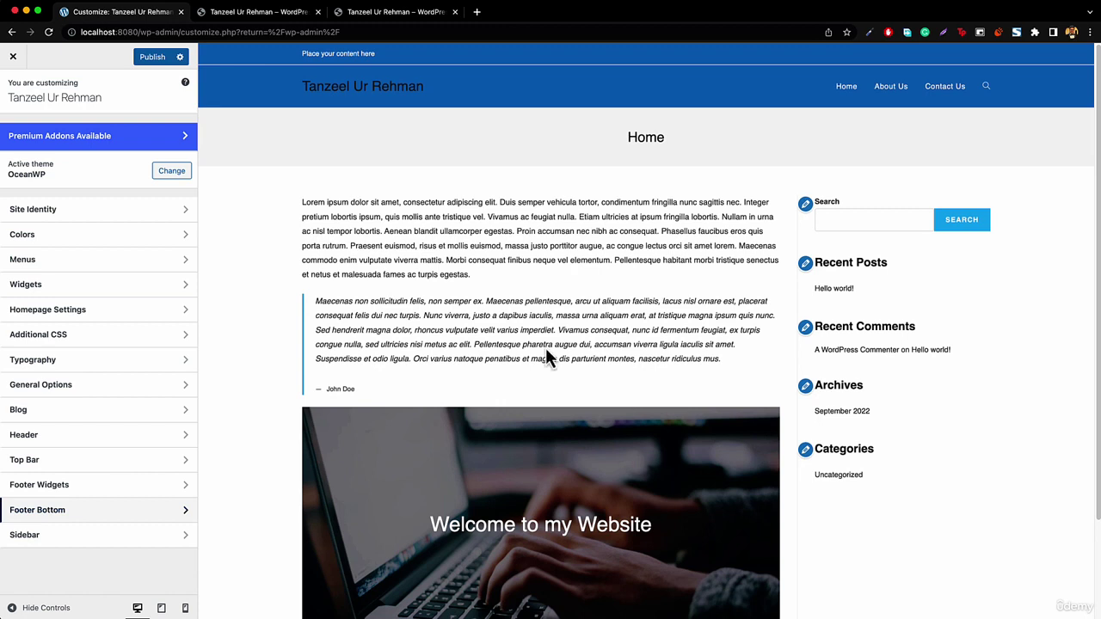
# Step: In the Typography settings for Body, set the font family of the page text to Allura
pyautogui.moveTo(293, 202); pyautogui.dragTo(479, 283)
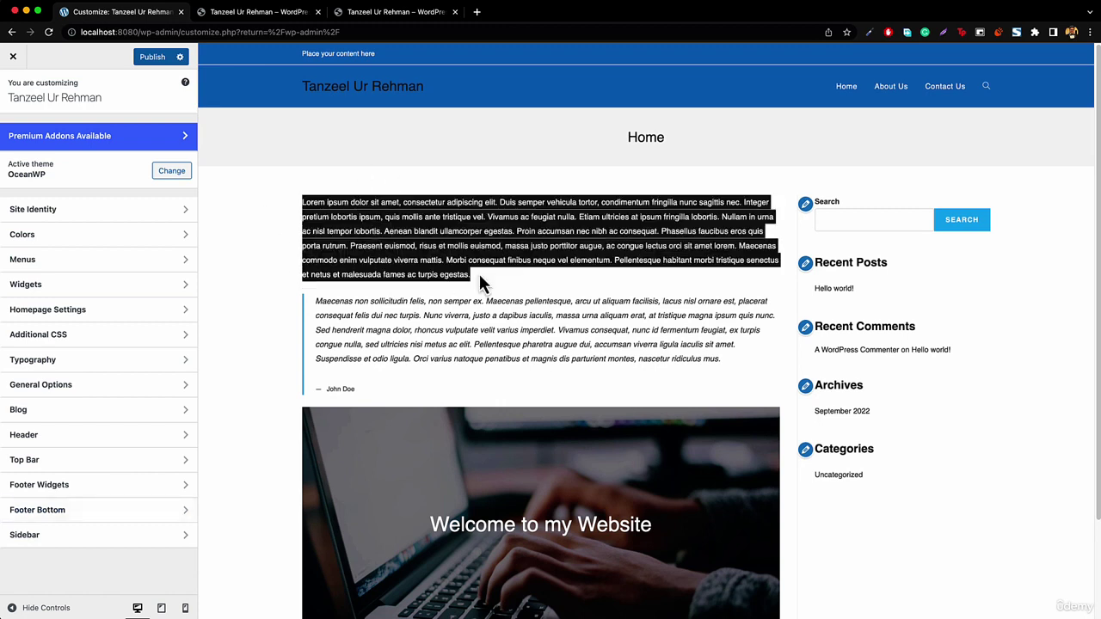
pyautogui.click(474, 300)
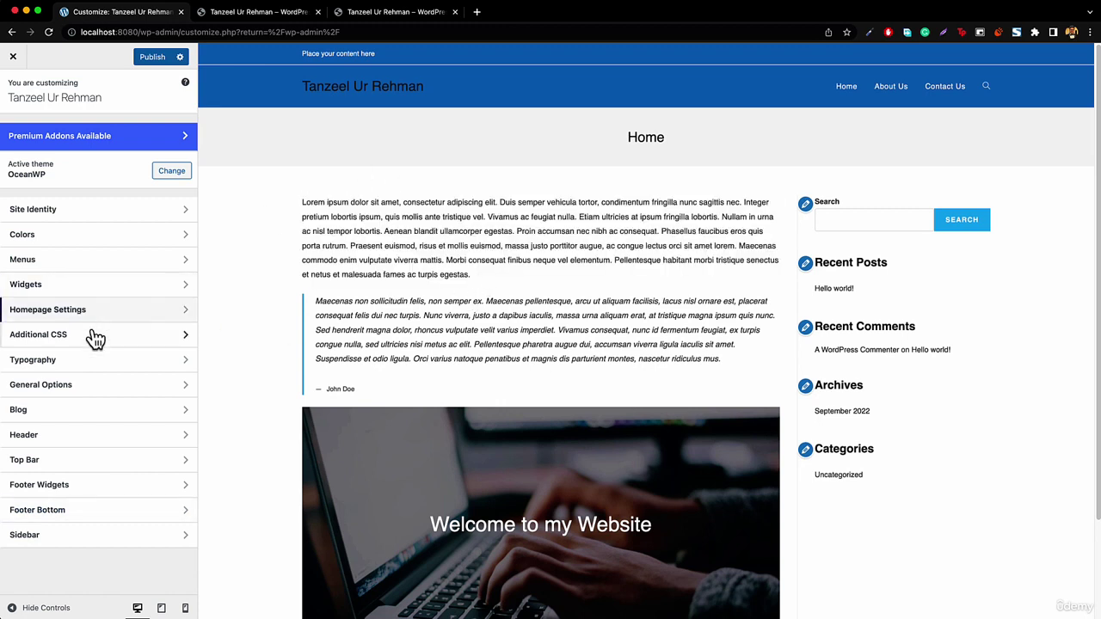
pyautogui.click(58, 363)
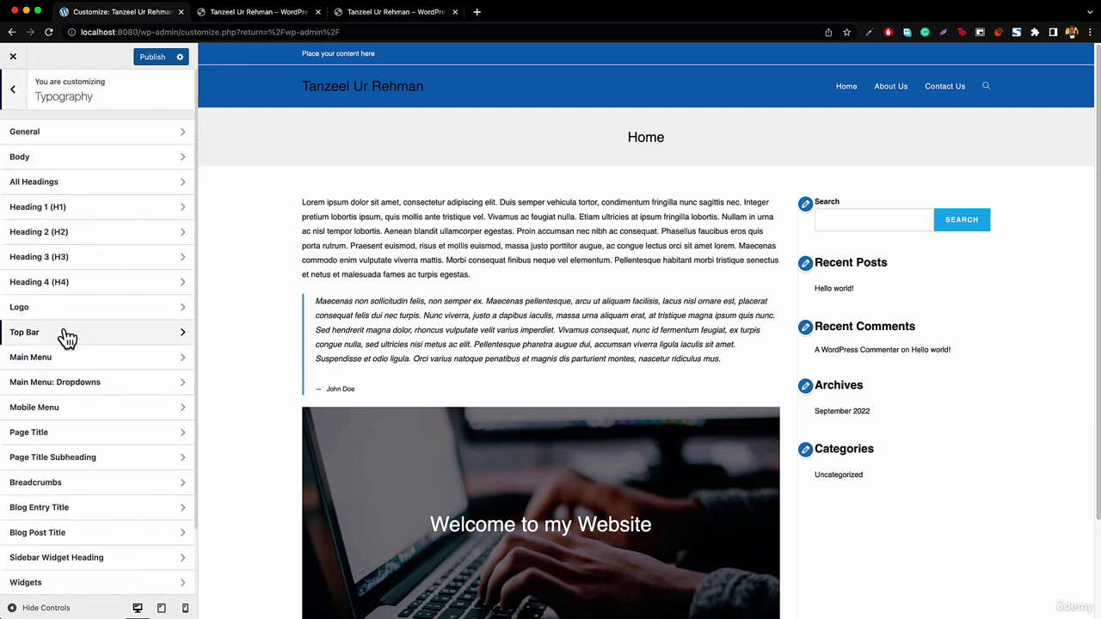
pyautogui.click(47, 159)
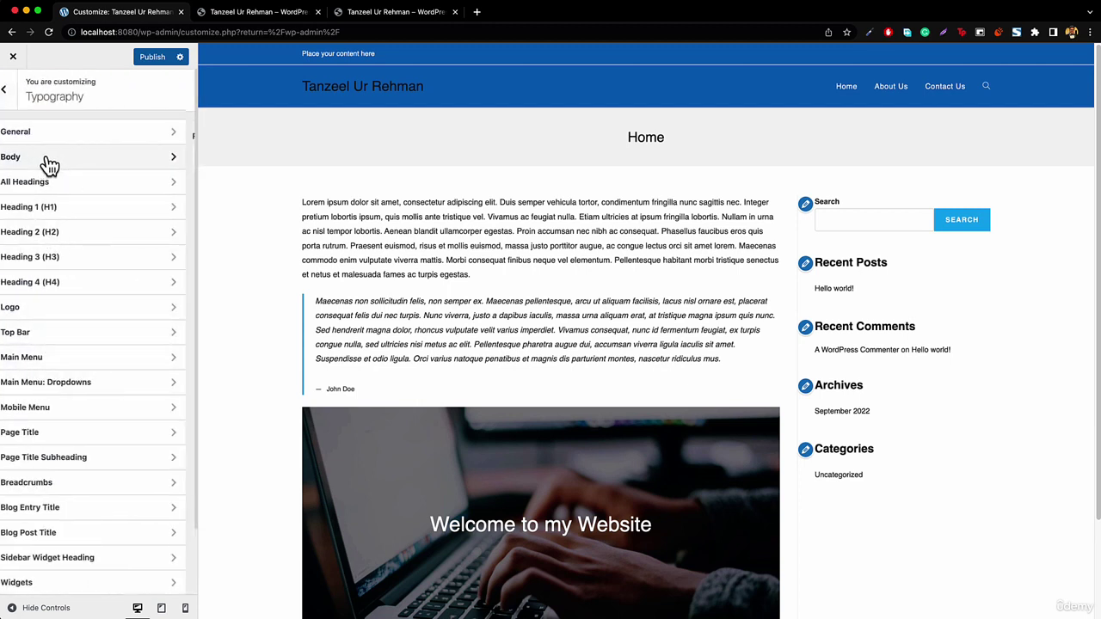
pyautogui.click(80, 158)
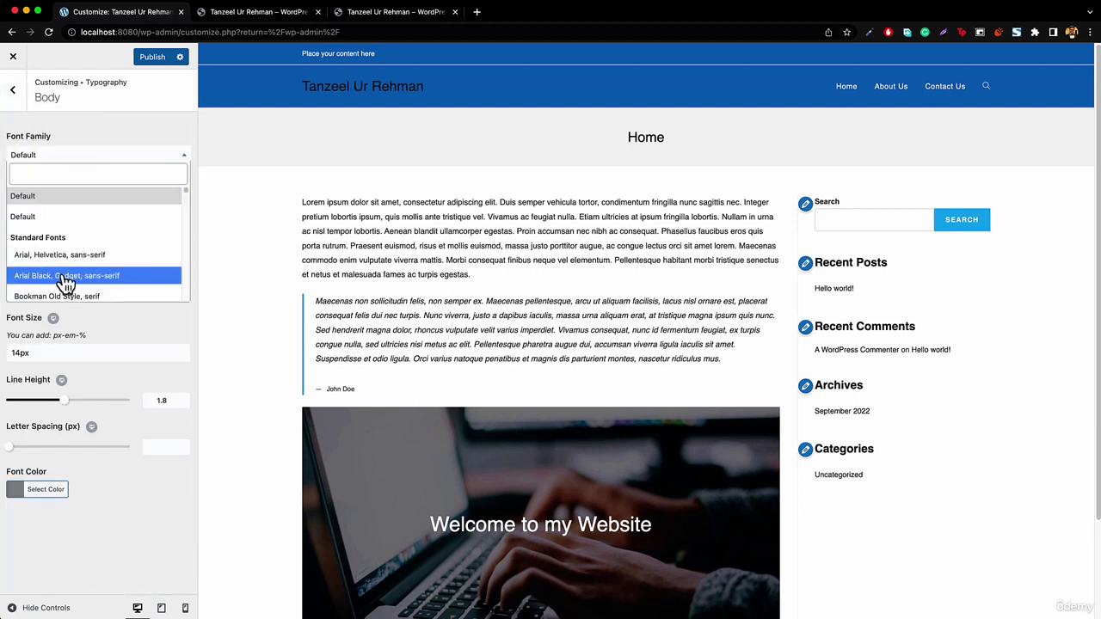
pyautogui.scroll(-10, 78, 271)
pyautogui.scroll(-3, 90, 271)
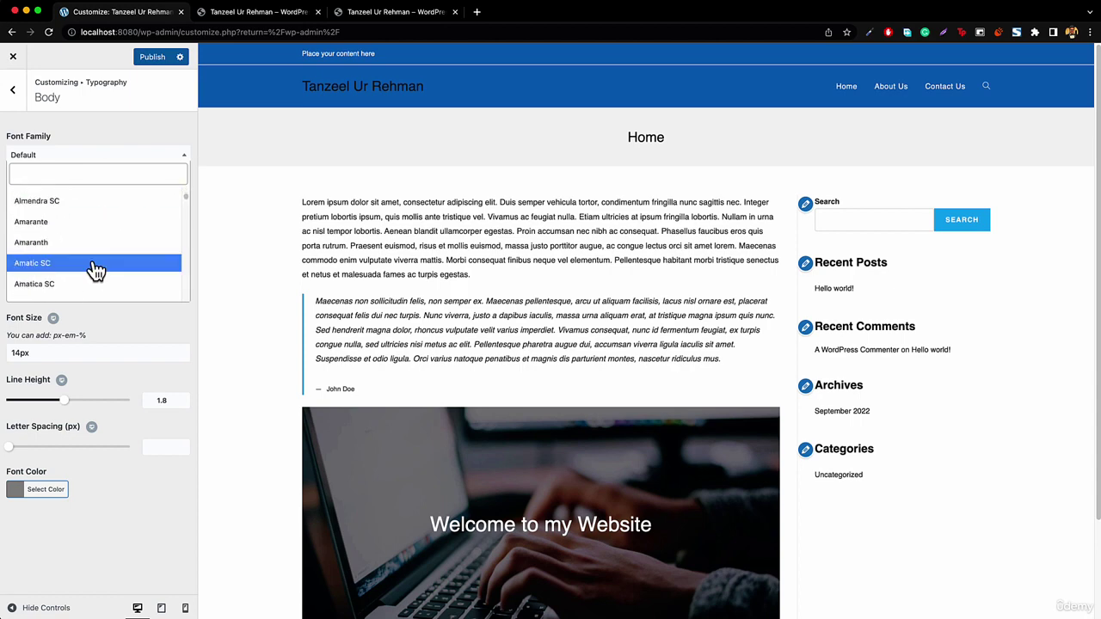
pyautogui.scroll(2, 82, 266)
pyautogui.click(67, 266)
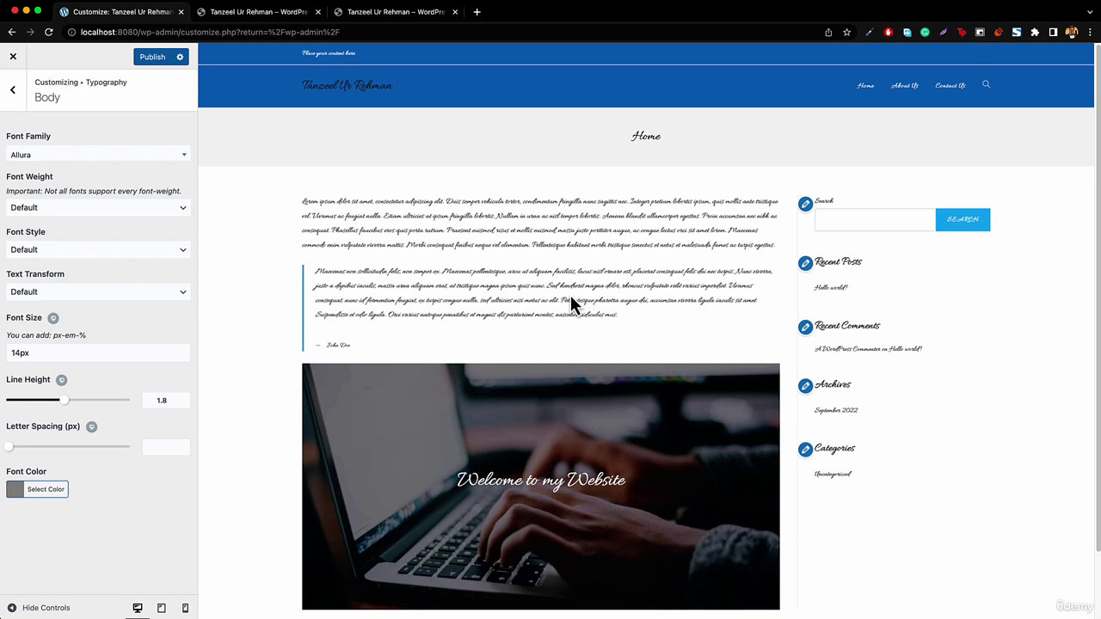
# Step: Switch to the itanzeel.com reference page and view its header area
pyautogui.click(392, 17)
pyautogui.scroll(15, 364, 226)
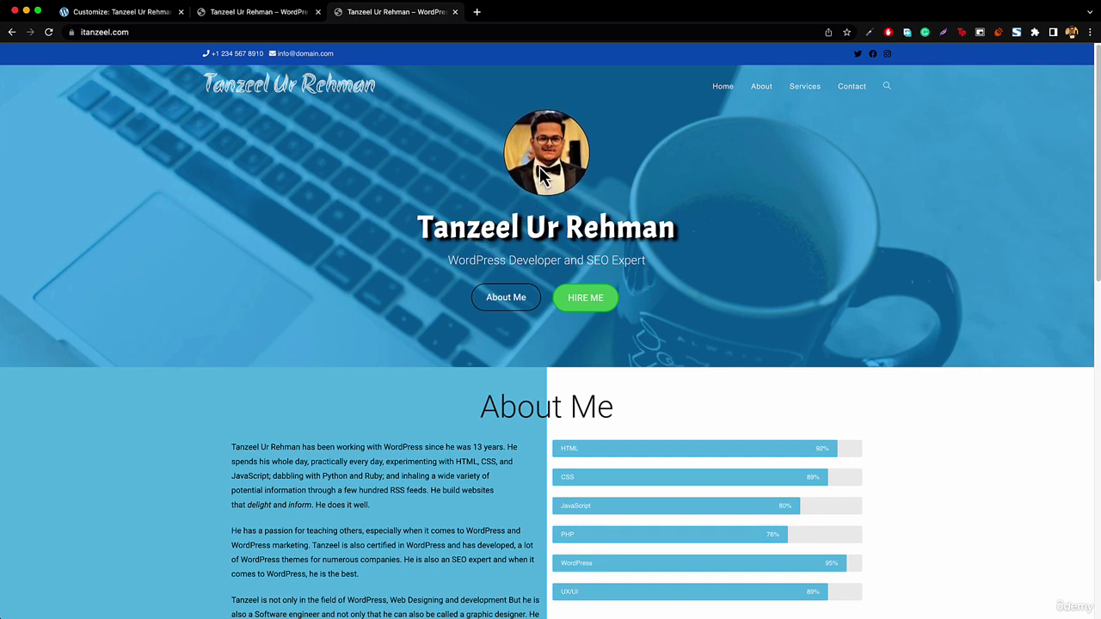
# Step: Review the itanzeel.com page sections below the header, then return to the Customizer and check its preview down to the footer
pyautogui.scroll(-3, 528, 404)
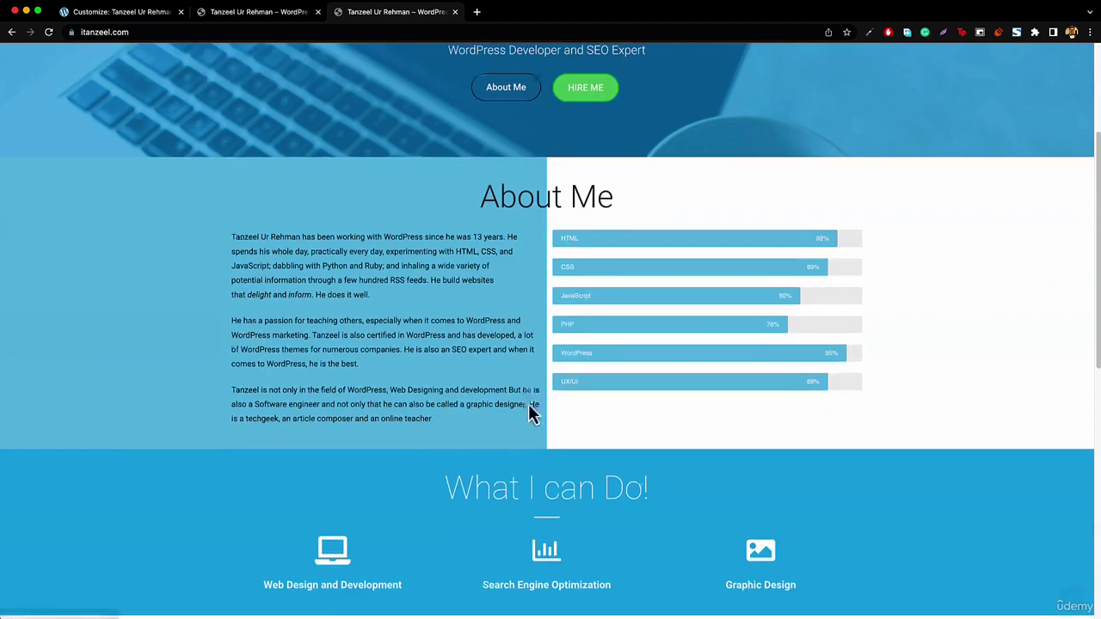
pyautogui.scroll(-5, 511, 400)
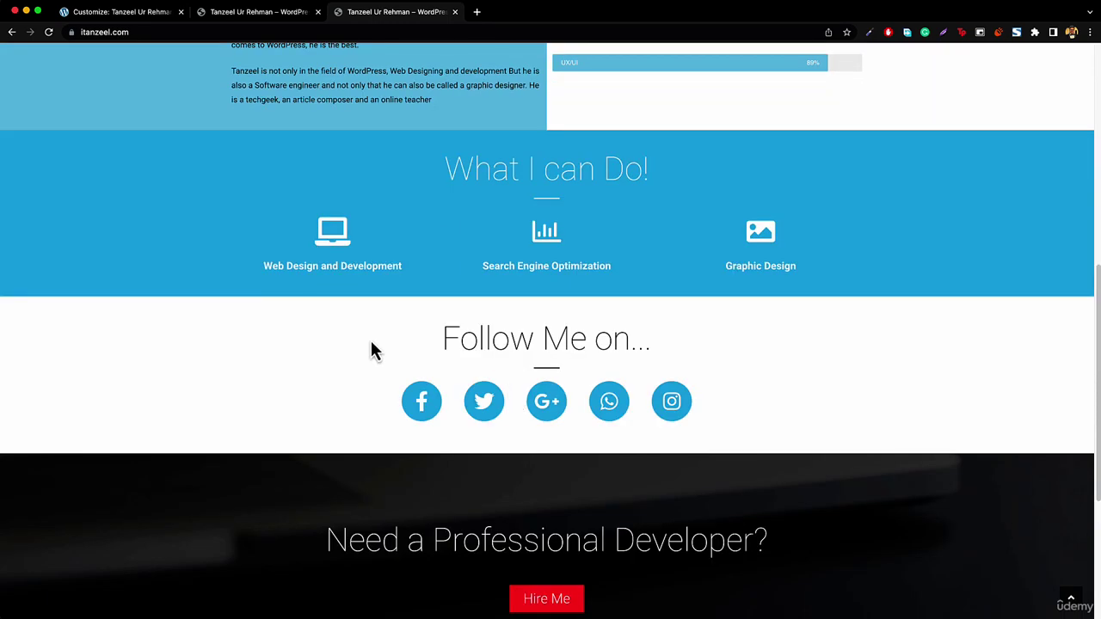
pyautogui.click(121, 13)
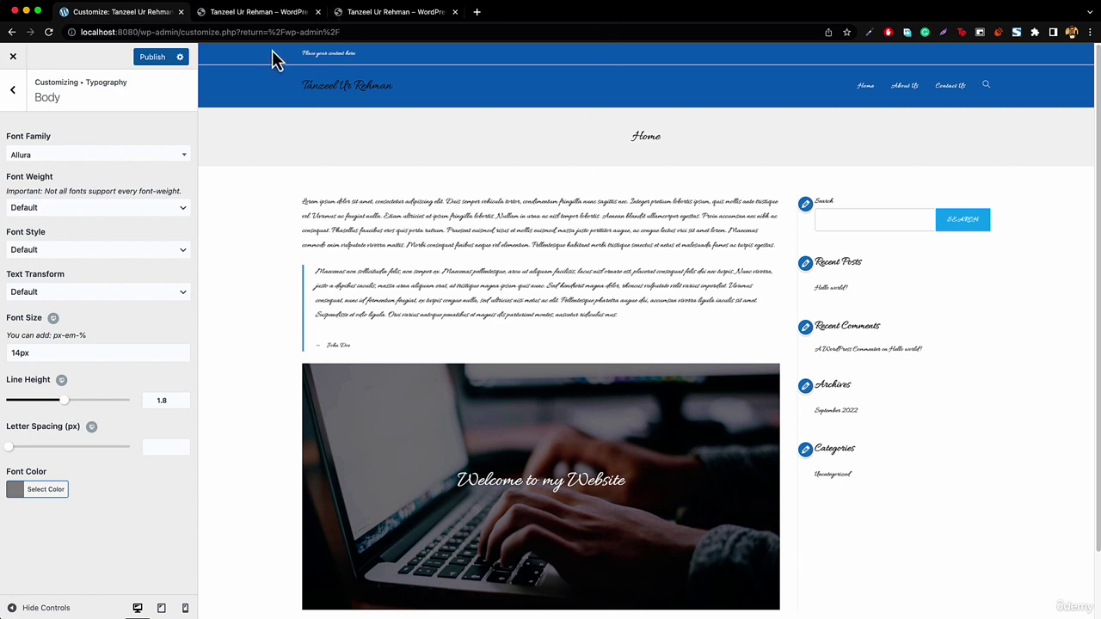
pyautogui.scroll(-2, 307, 197)
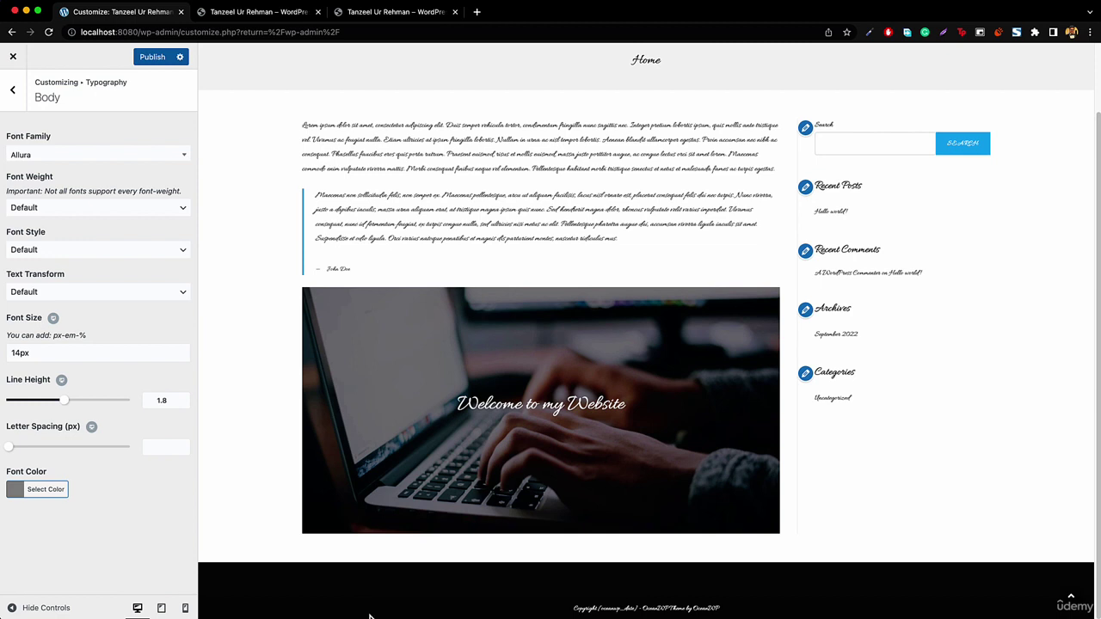
pyautogui.scroll(2, 359, 409)
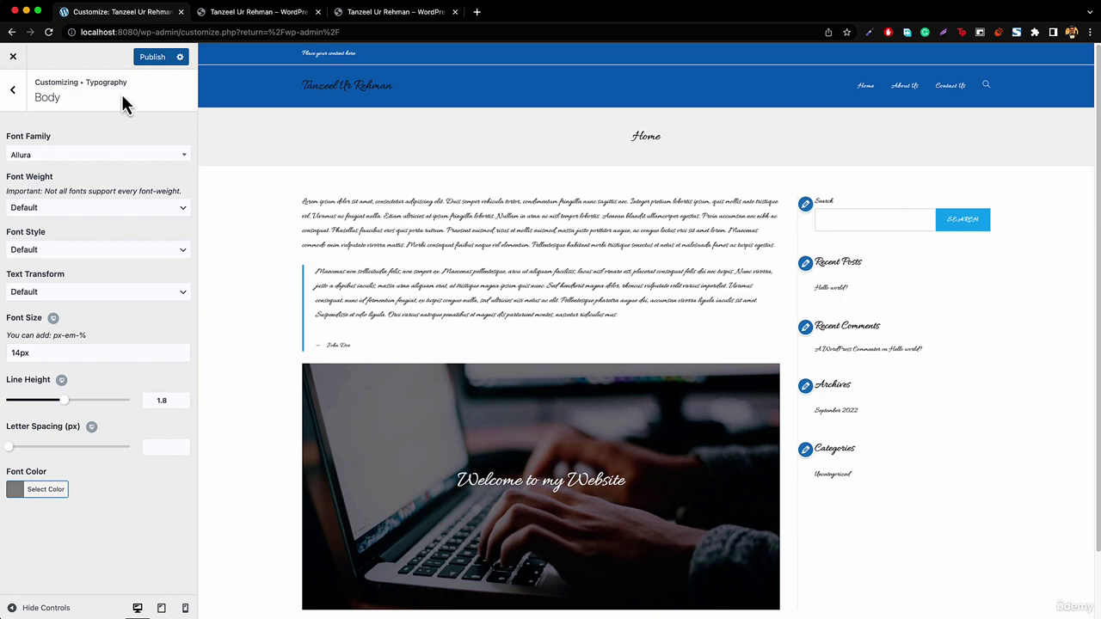
# Step: Compare the header, page sections and footer of the itanzeel.com reference page with the Customizer preview
pyautogui.click(284, 15)
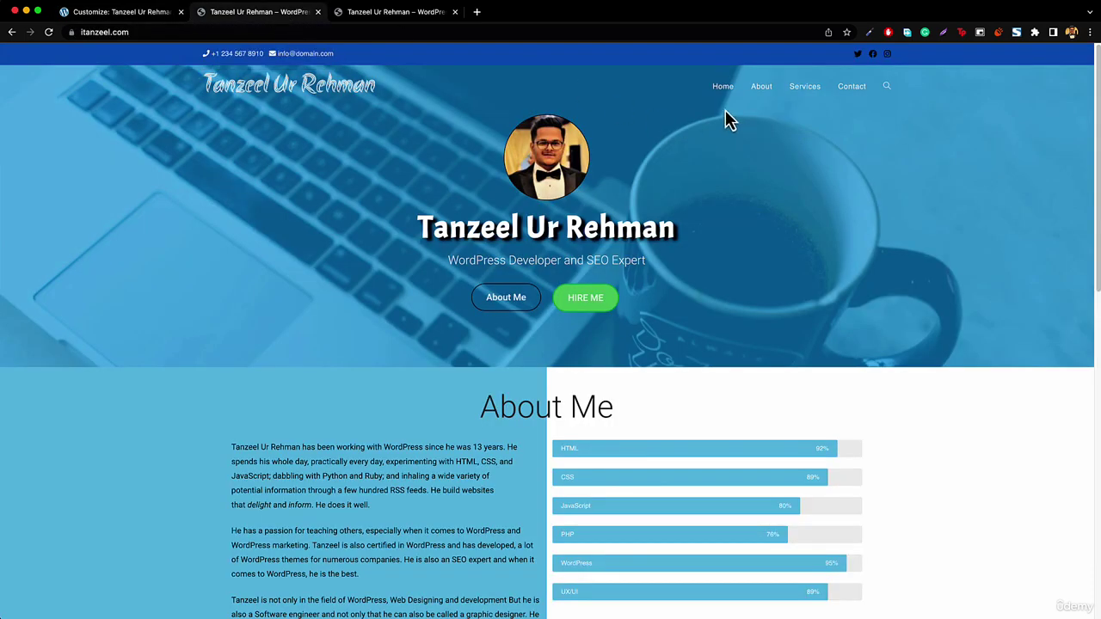
pyautogui.click(128, 14)
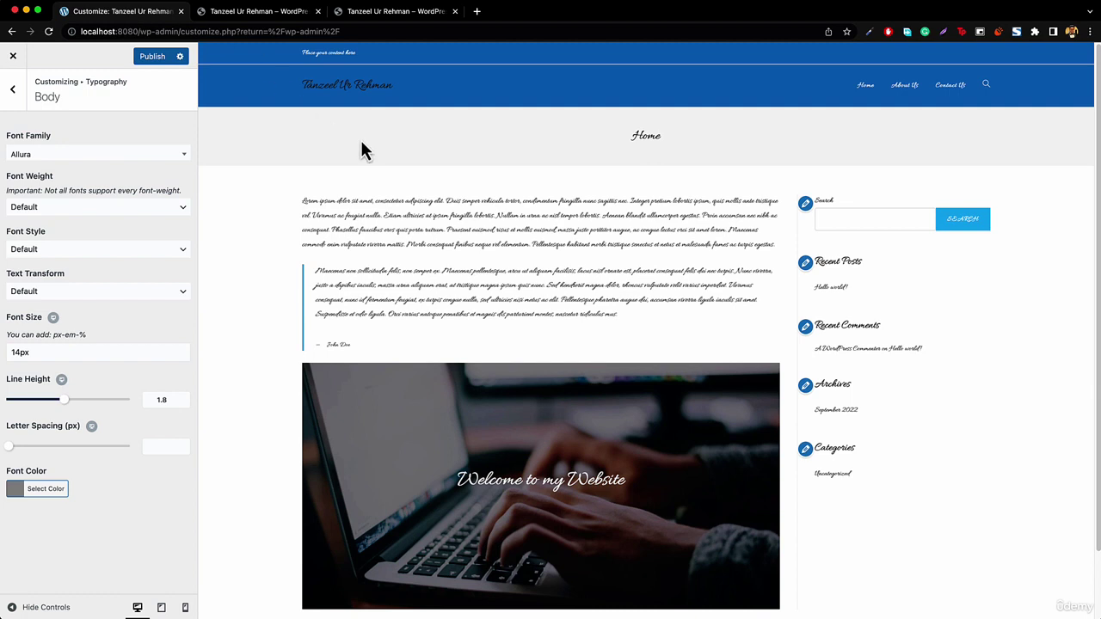
pyautogui.click(224, 12)
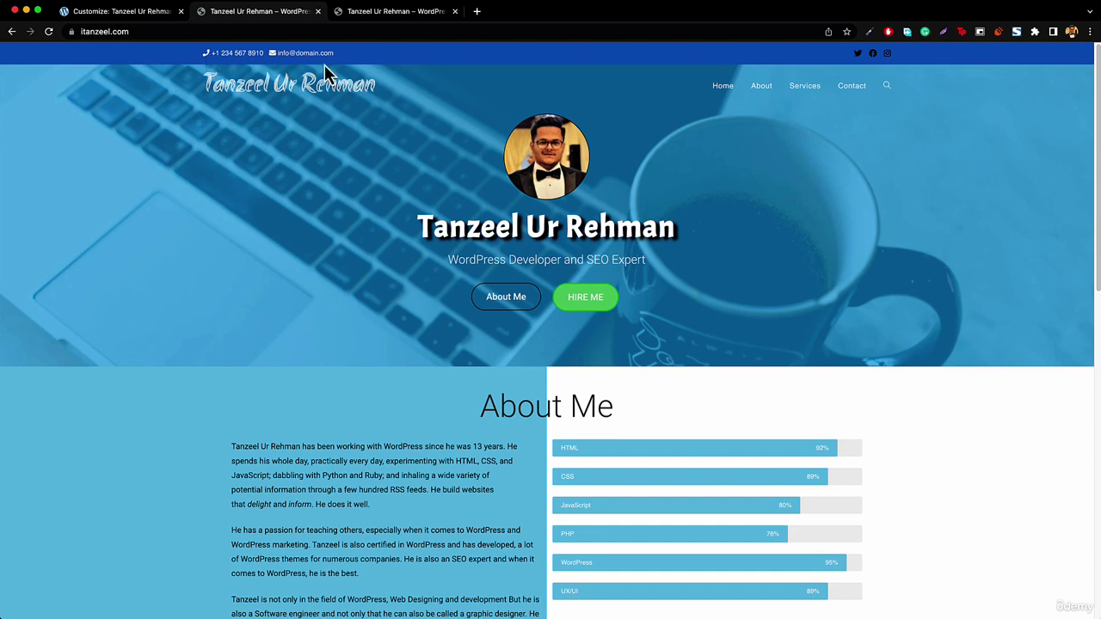
pyautogui.scroll(-20, 352, 167)
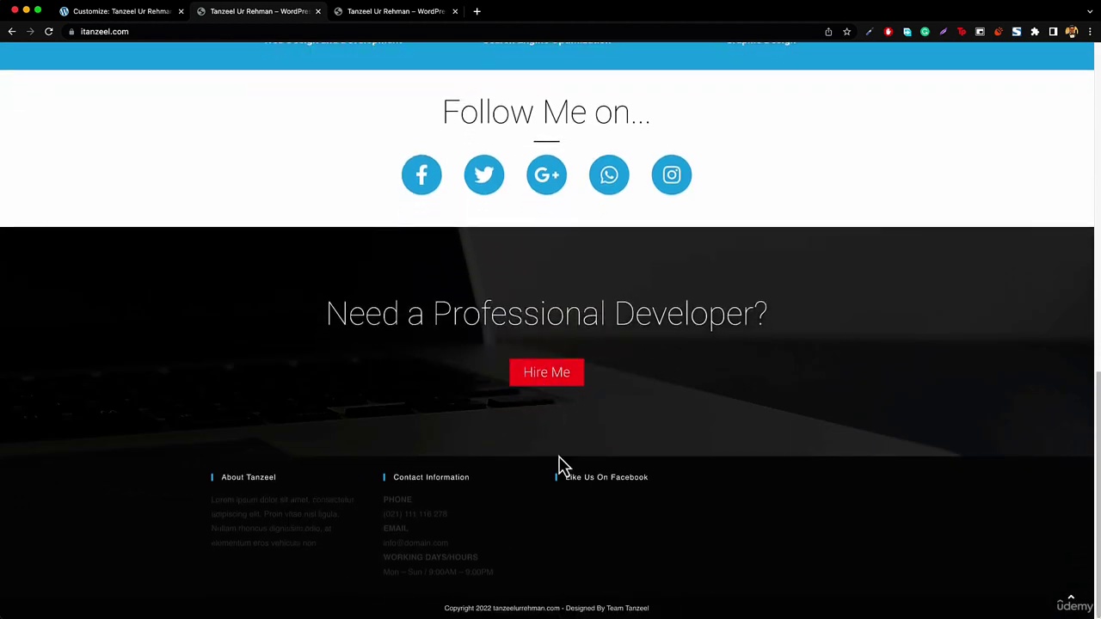
pyautogui.click(137, 11)
pyautogui.scroll(-2, 430, 473)
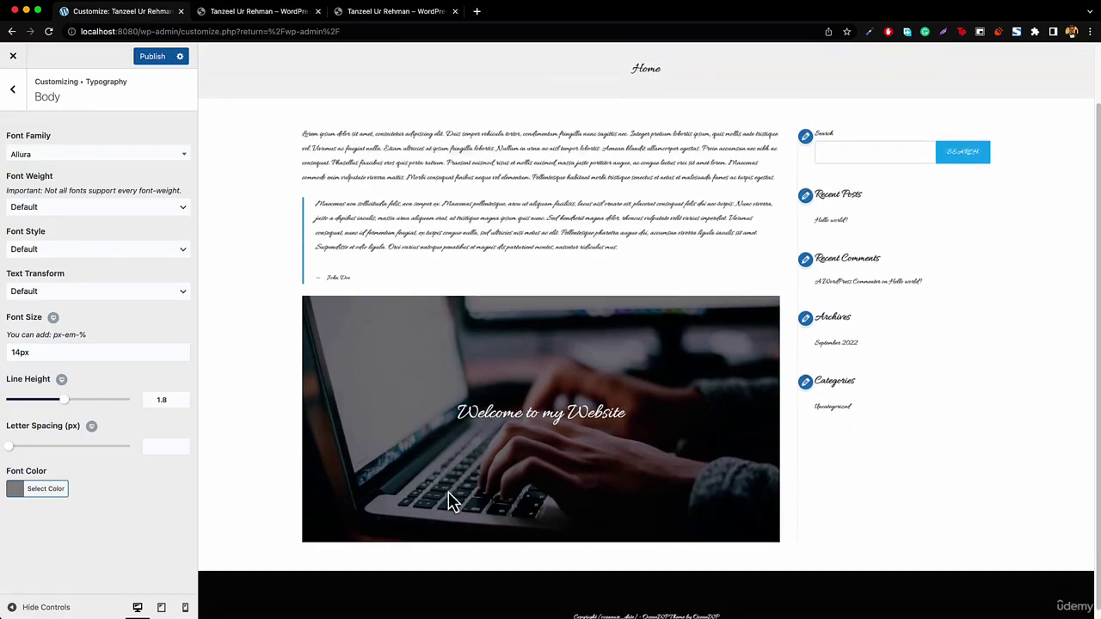
pyautogui.click(244, 14)
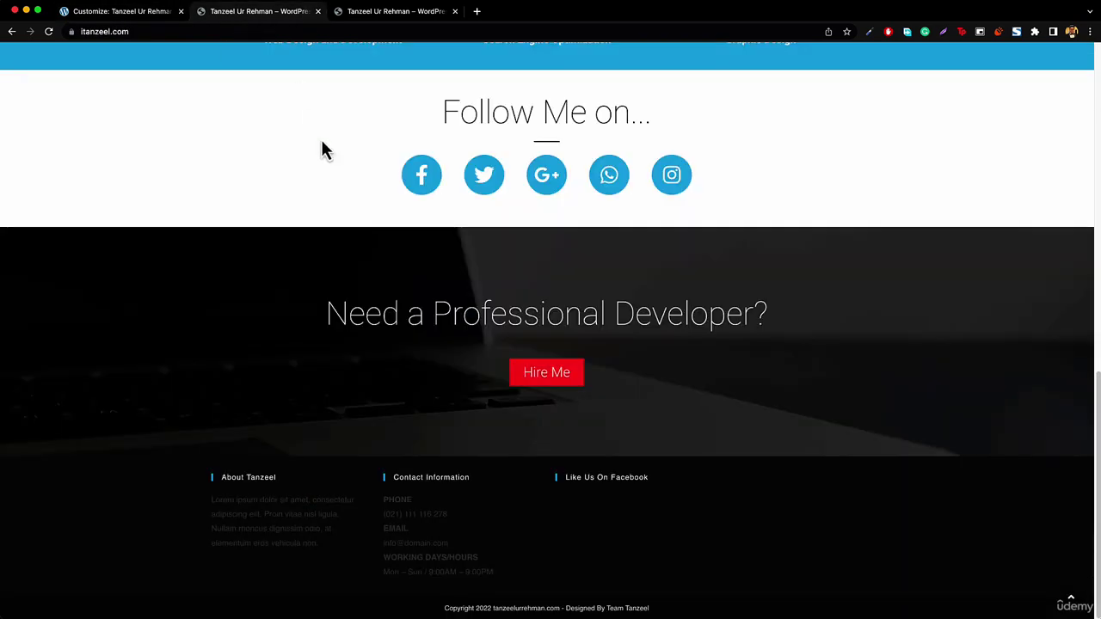
pyautogui.scroll(20, 337, 216)
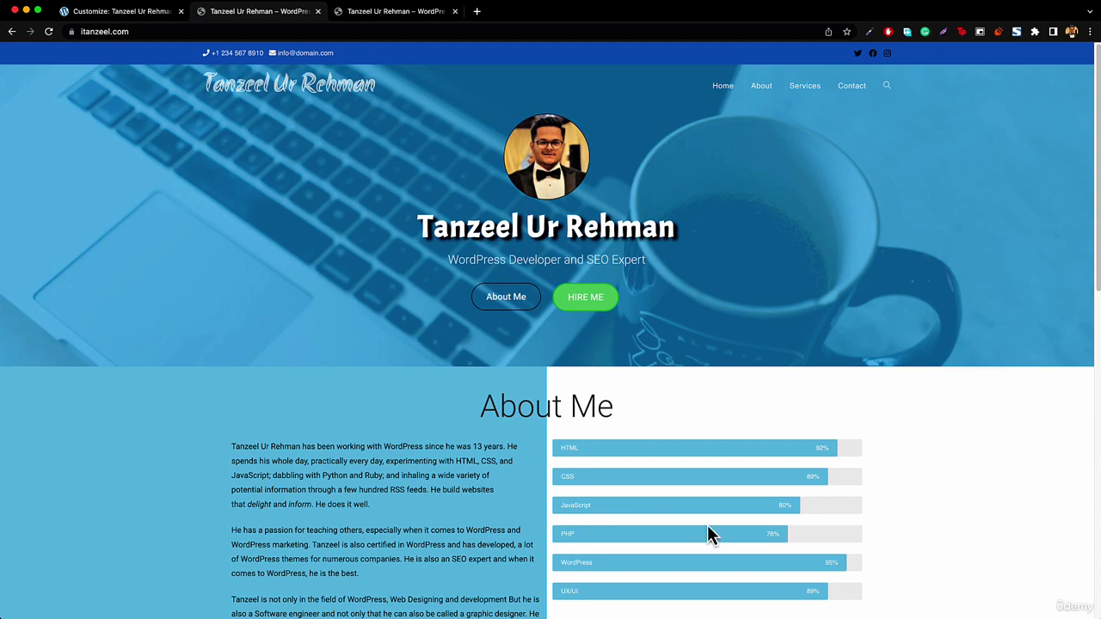
pyautogui.scroll(-15, 852, 411)
pyautogui.scroll(15, 970, 424)
pyautogui.click(101, 14)
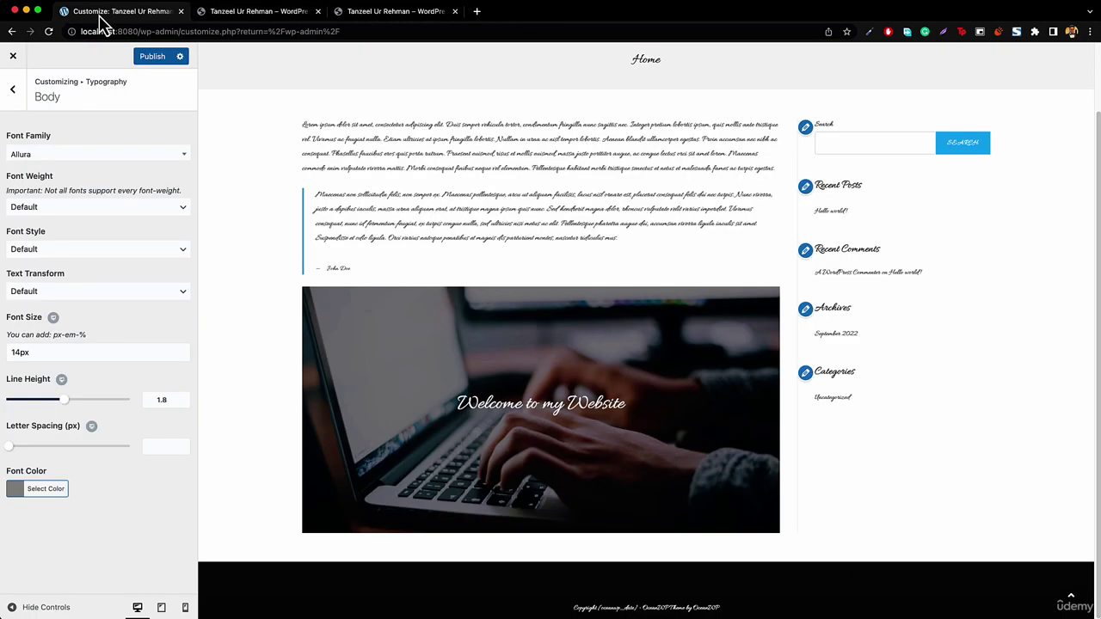
# Step: Close the Customizer without publishing and accept discarding the unsaved changes
pyautogui.click(13, 59)
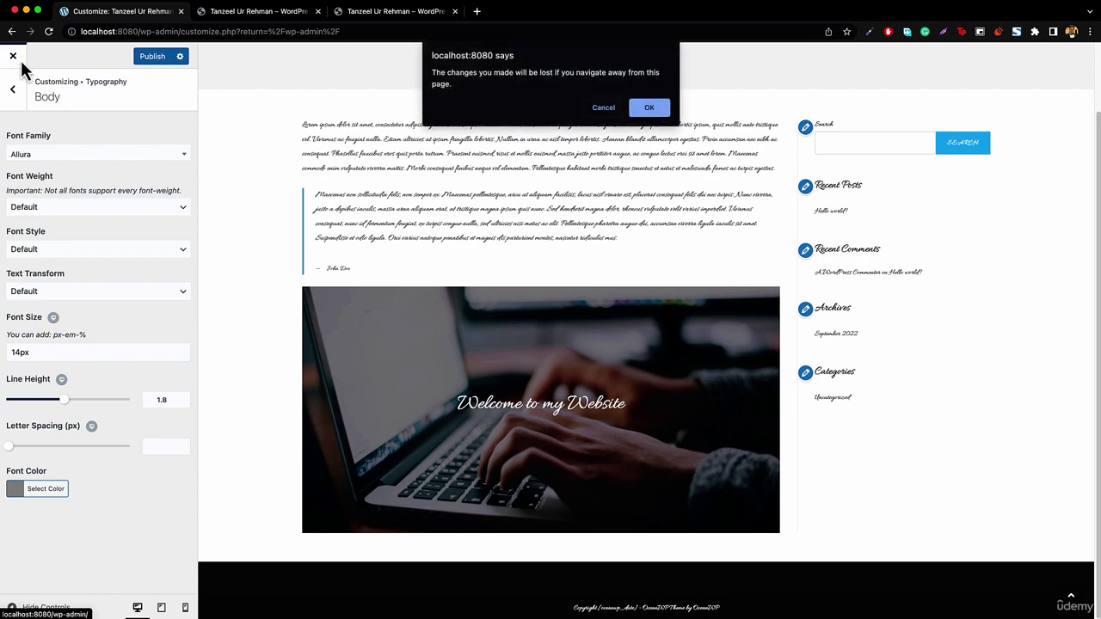
pyautogui.click(649, 108)
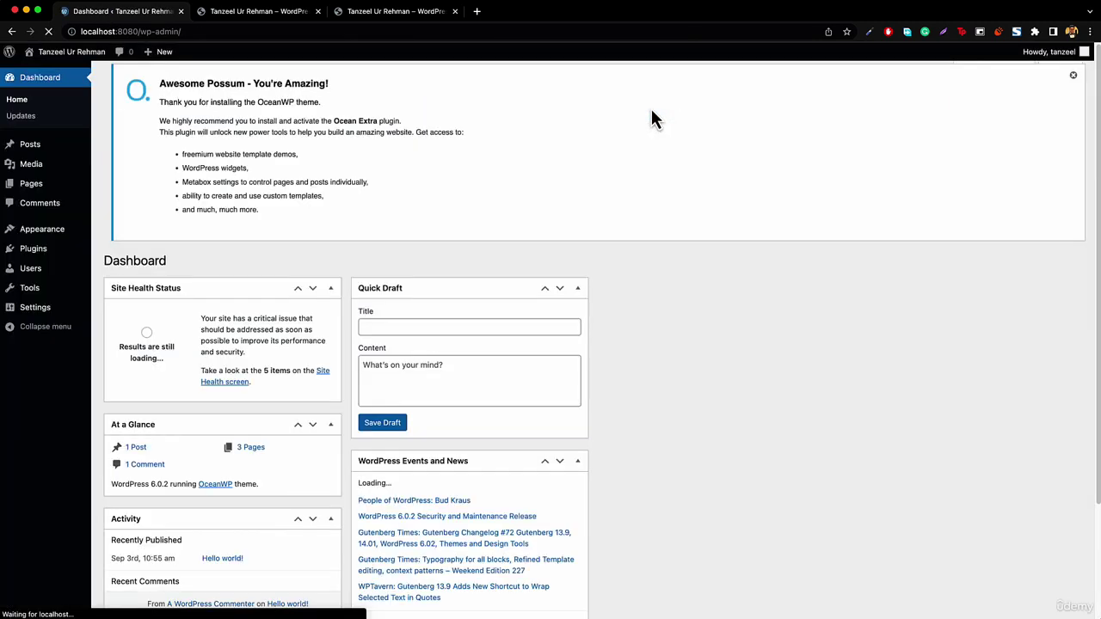
# Step: Visit the local site's front page from the dashboard and compare it with the itanzeel.com reference page
pyautogui.moveTo(49, 57)
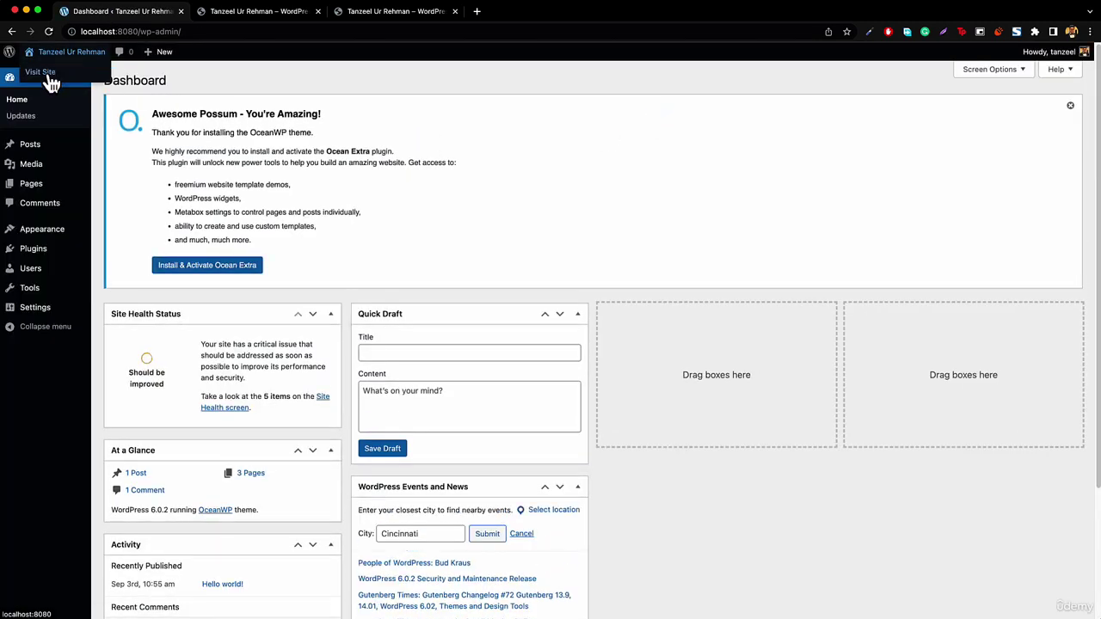
pyautogui.click(49, 78)
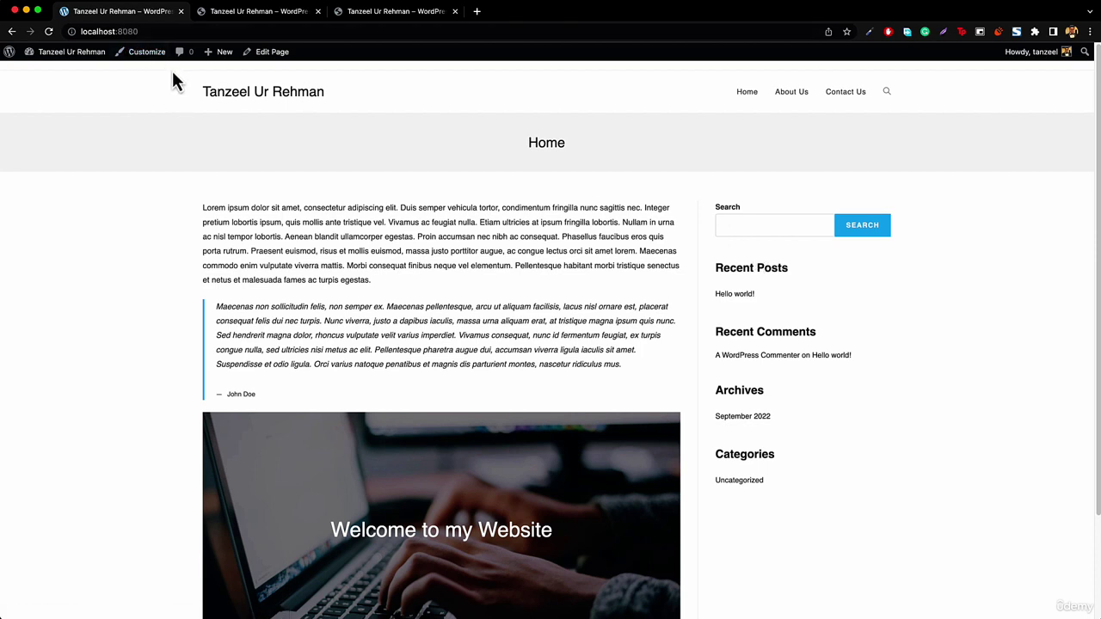
pyautogui.click(263, 15)
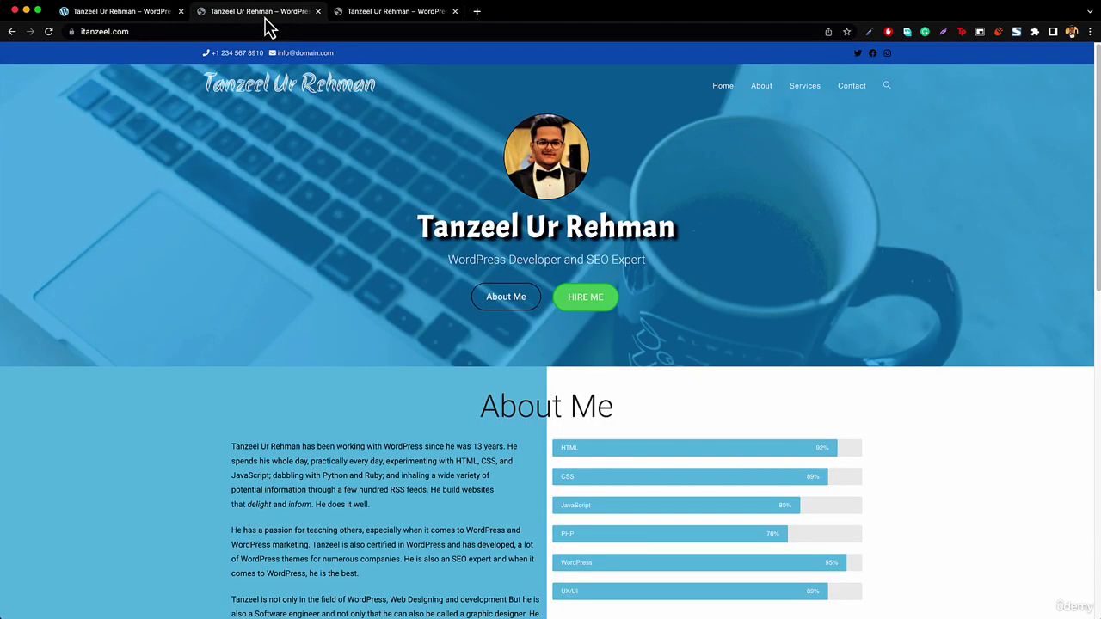
pyautogui.click(165, 19)
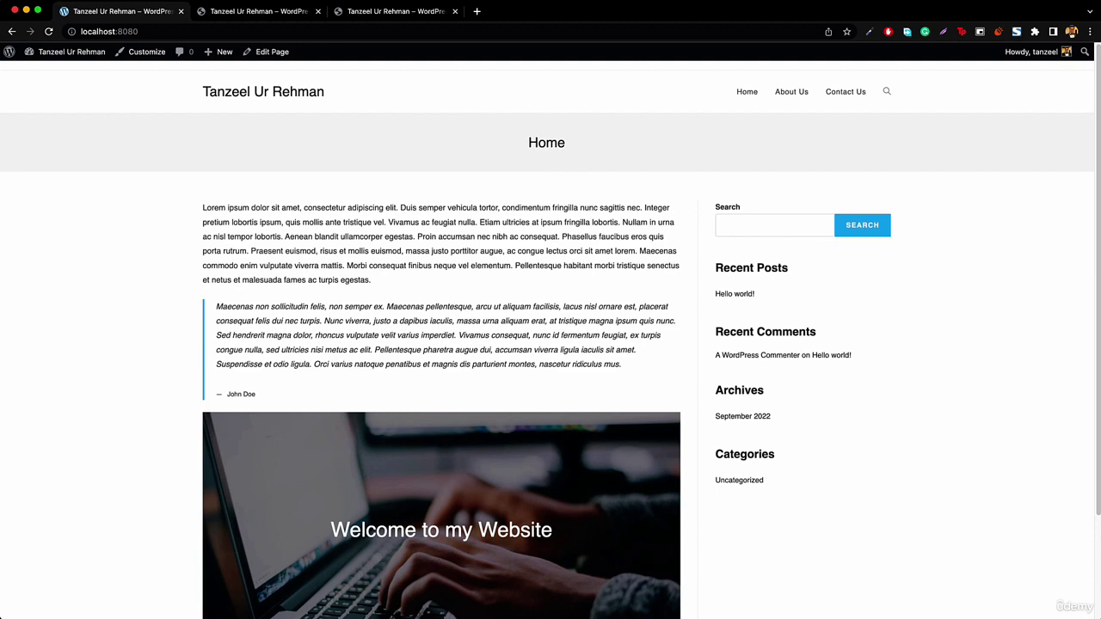